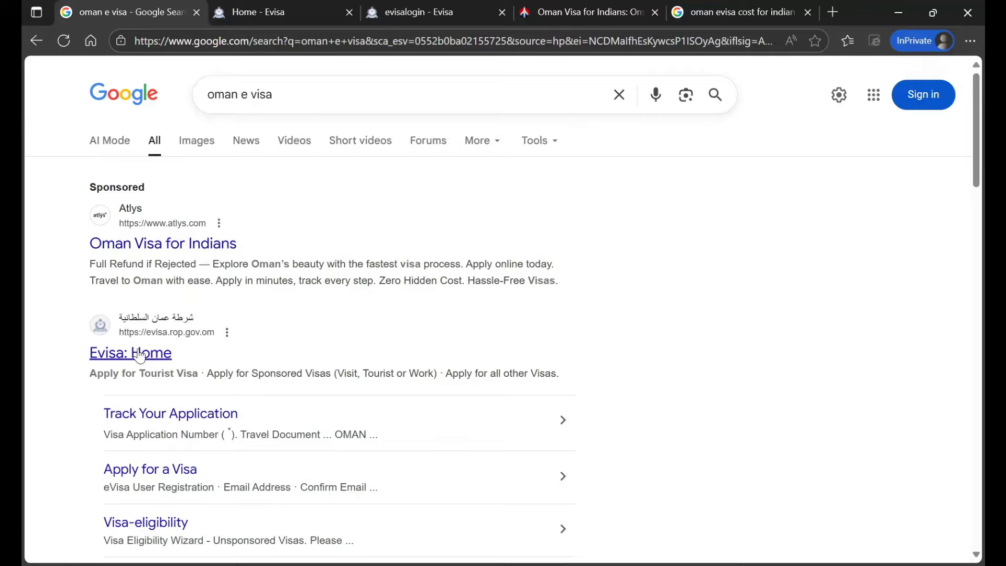
Step: Switch to the Oman eVisa site and open its login page for tourists
{"action": "left_click", "coordinate": [255, 14]}
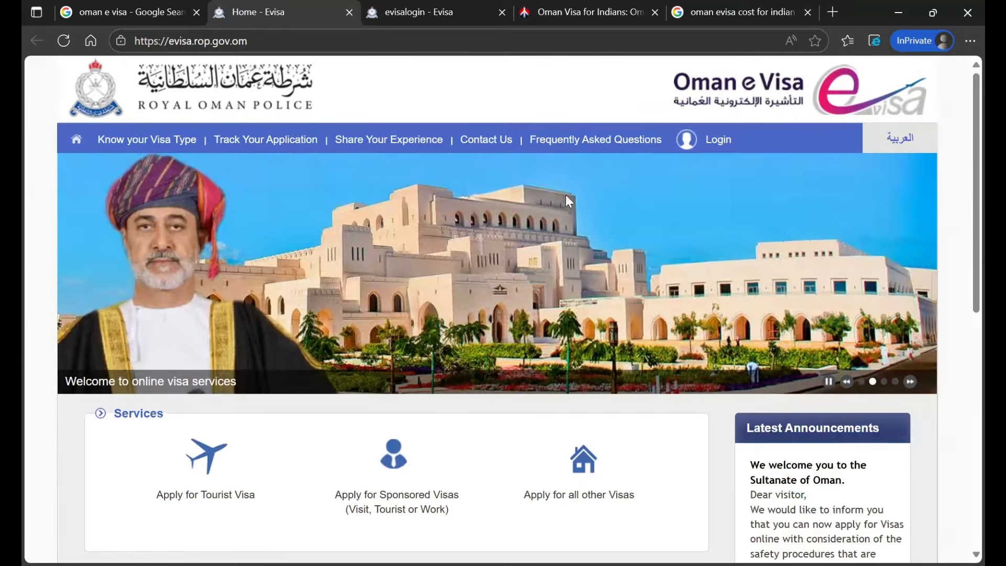
{"action": "mouse_move", "coordinate": [715, 149]}
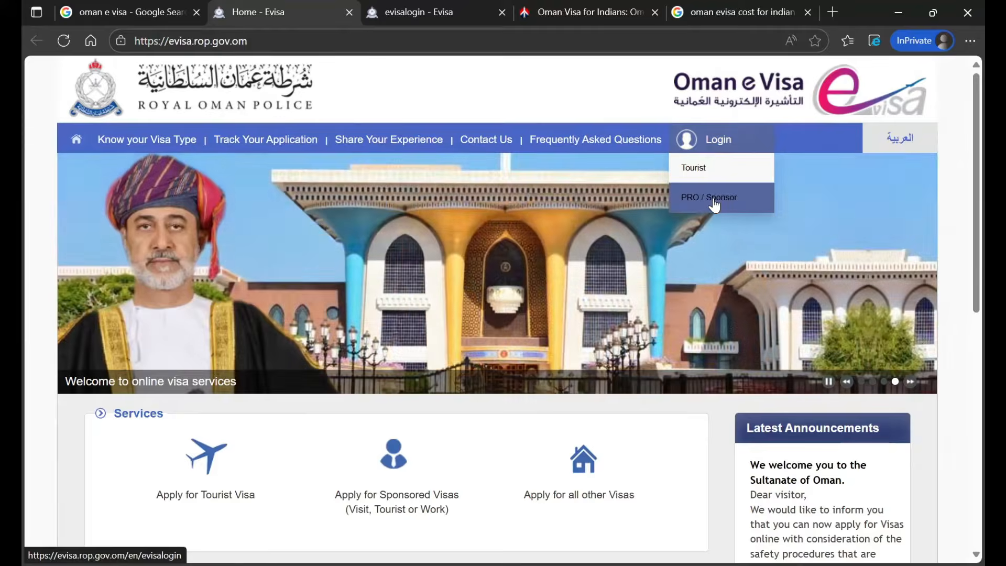
{"action": "left_click", "coordinate": [698, 172]}
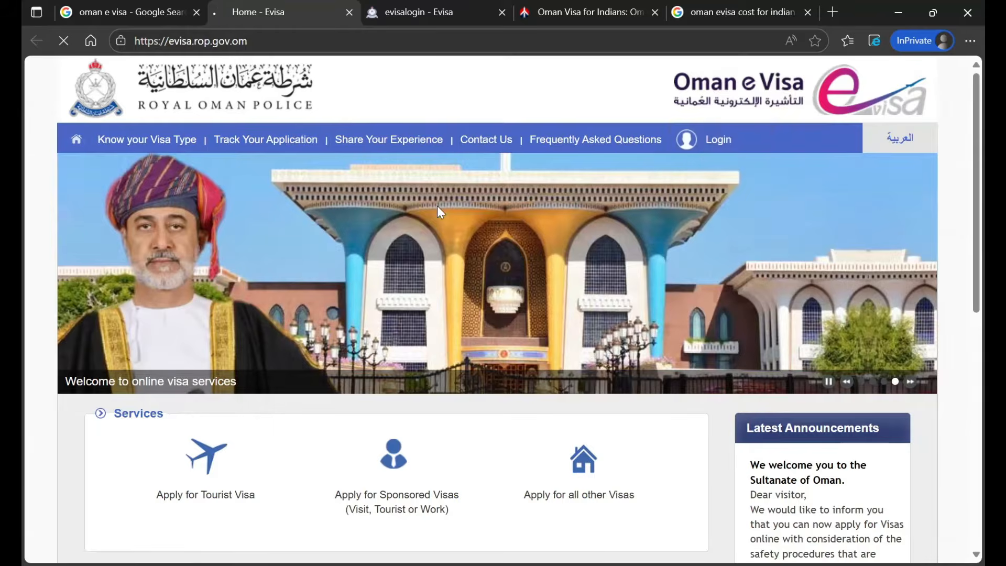
Step: Log in as a tourist with the account's email address, password and text verification code
{"action": "left_click", "coordinate": [515, 323]}
{"action": "key", "text": "ctrl+v"}
{"action": "left_click", "coordinate": [502, 375]}
{"action": "type", "text": "••••••••••"}
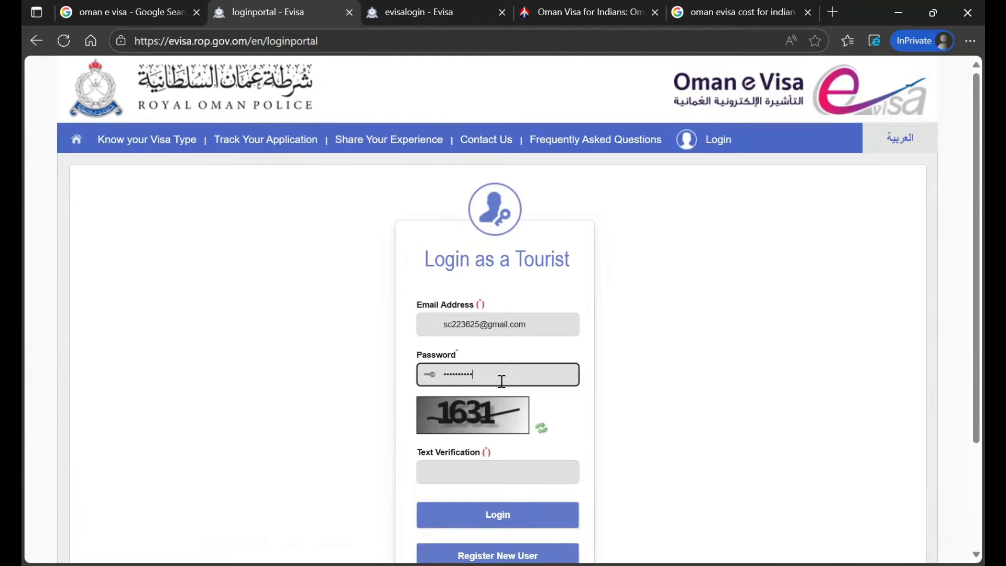
{"action": "left_click", "coordinate": [505, 482]}
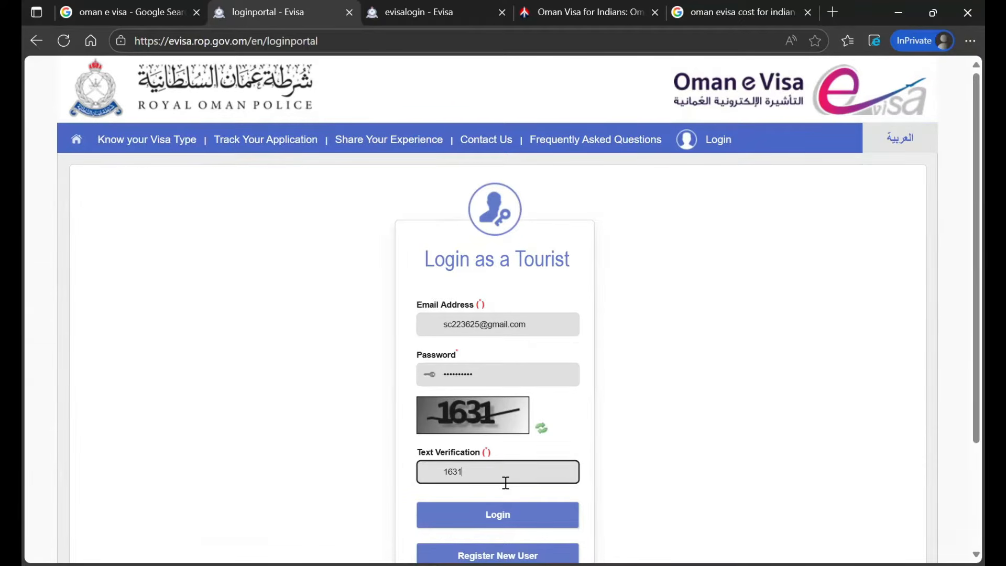
{"action": "key", "text": "Return"}
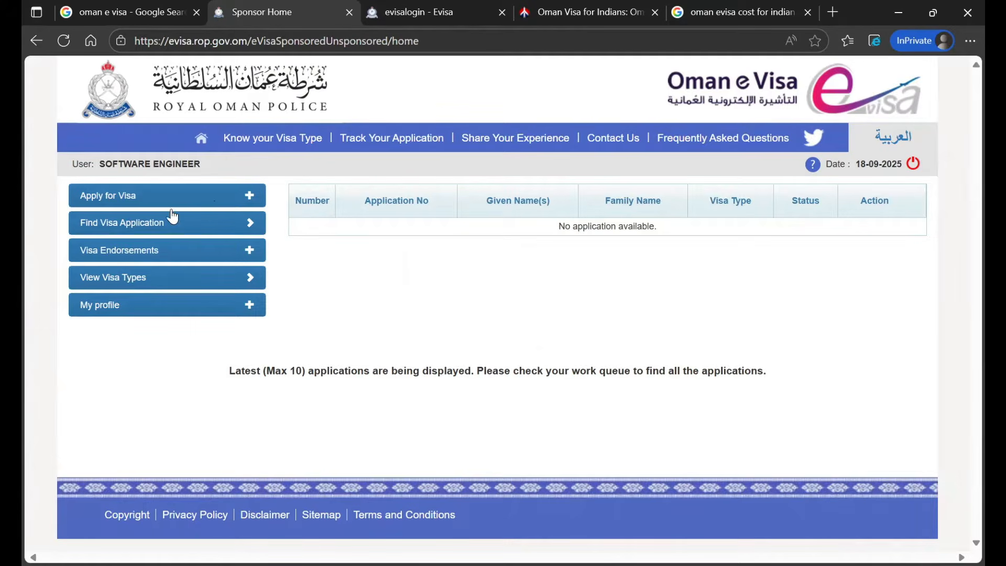
Step: Start an unsponsored visa application and submit the eligibility questions with nationality INDIA and No for GCC residence
{"action": "left_click", "coordinate": [152, 195]}
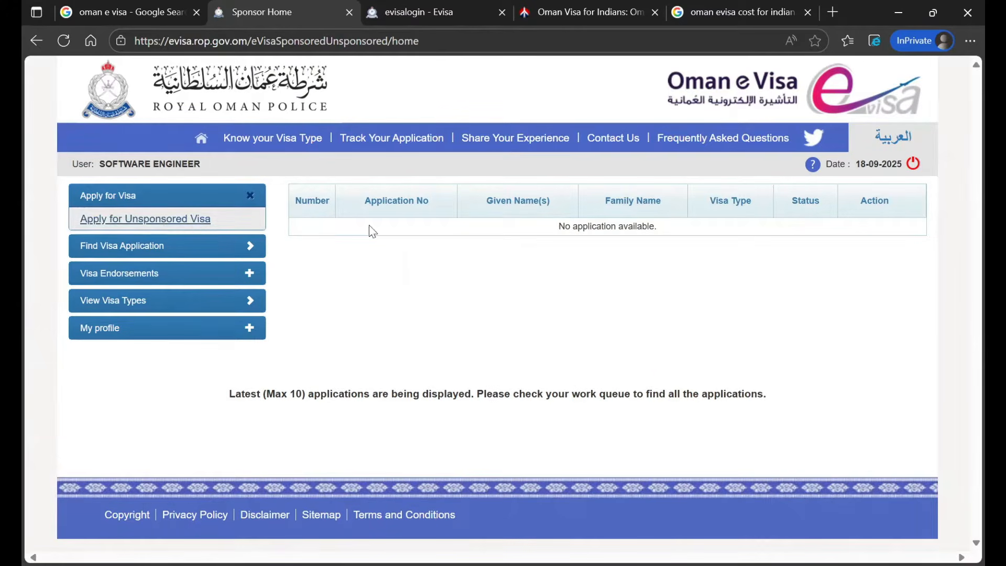
{"action": "left_click", "coordinate": [136, 218]}
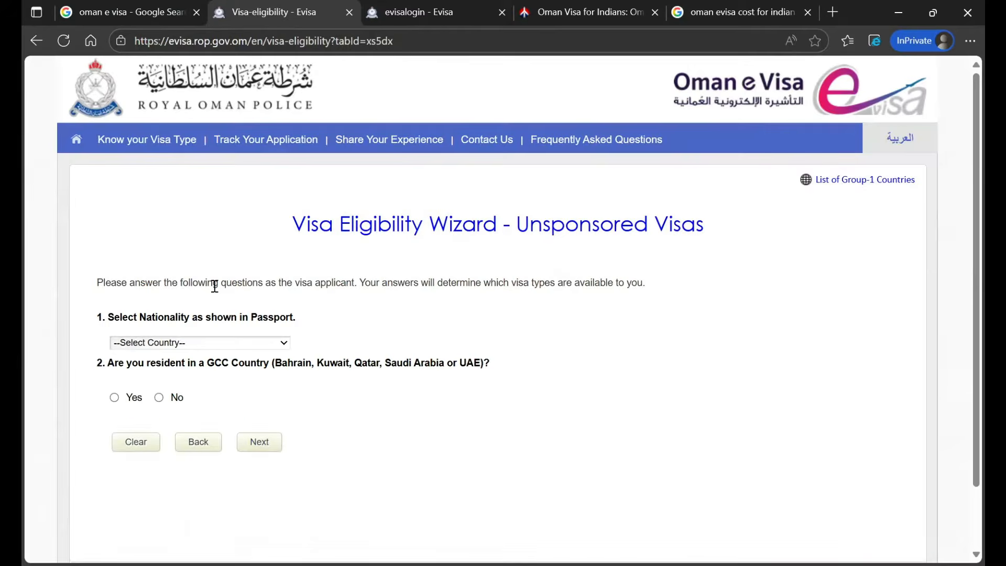
{"action": "left_click", "coordinate": [227, 343]}
{"action": "type", "text": "in"}
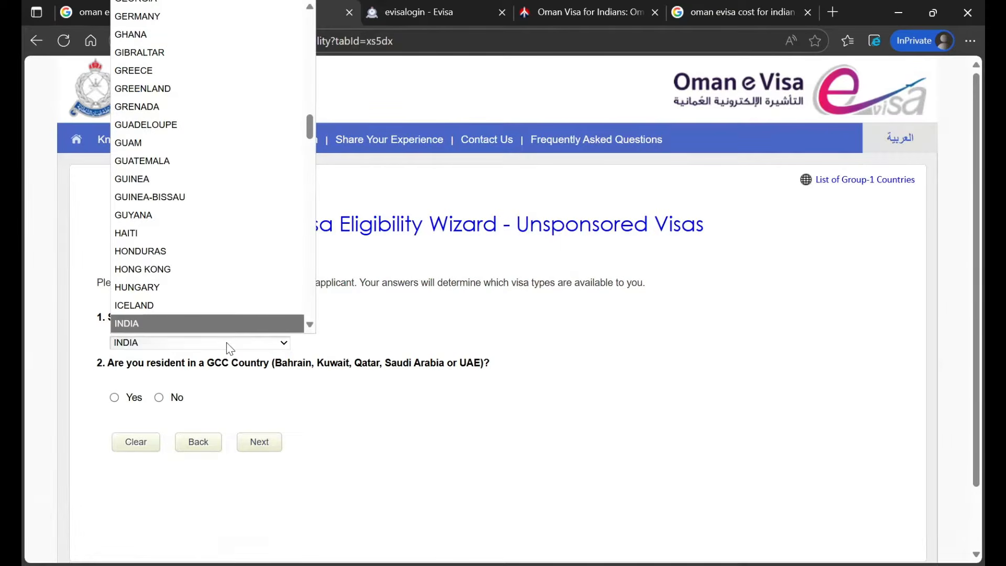
{"action": "left_click", "coordinate": [234, 325]}
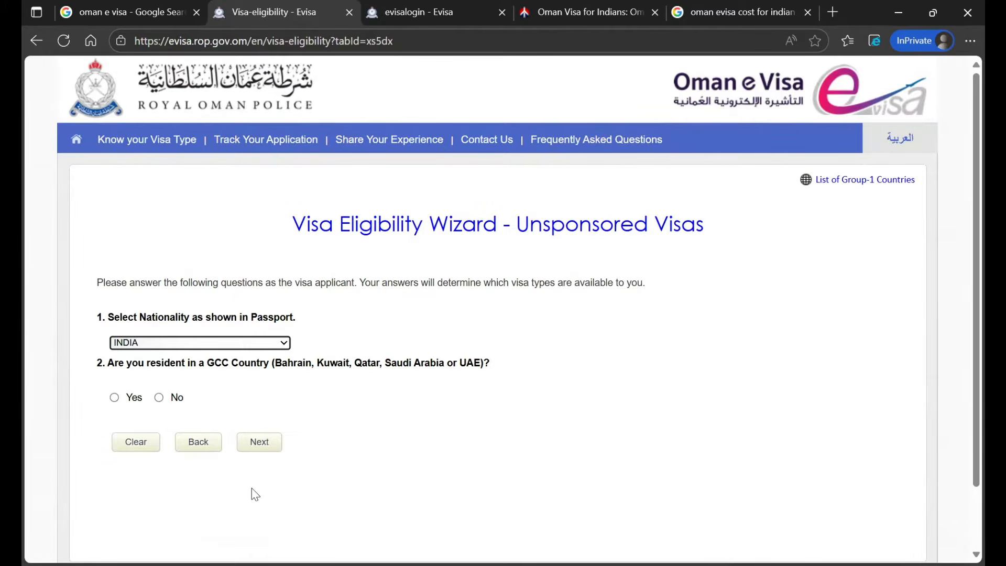
{"action": "left_click", "coordinate": [159, 398]}
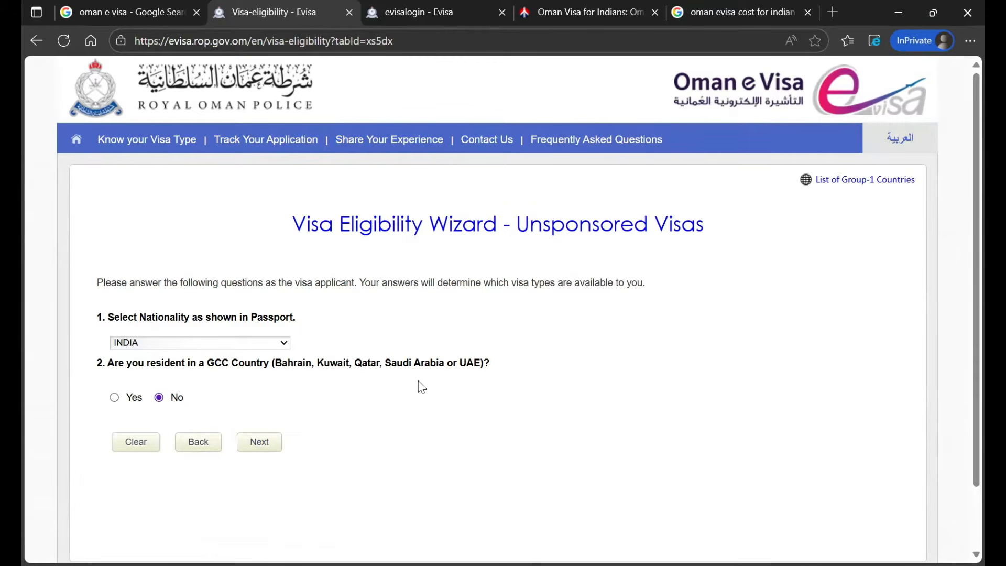
{"action": "left_click", "coordinate": [261, 443]}
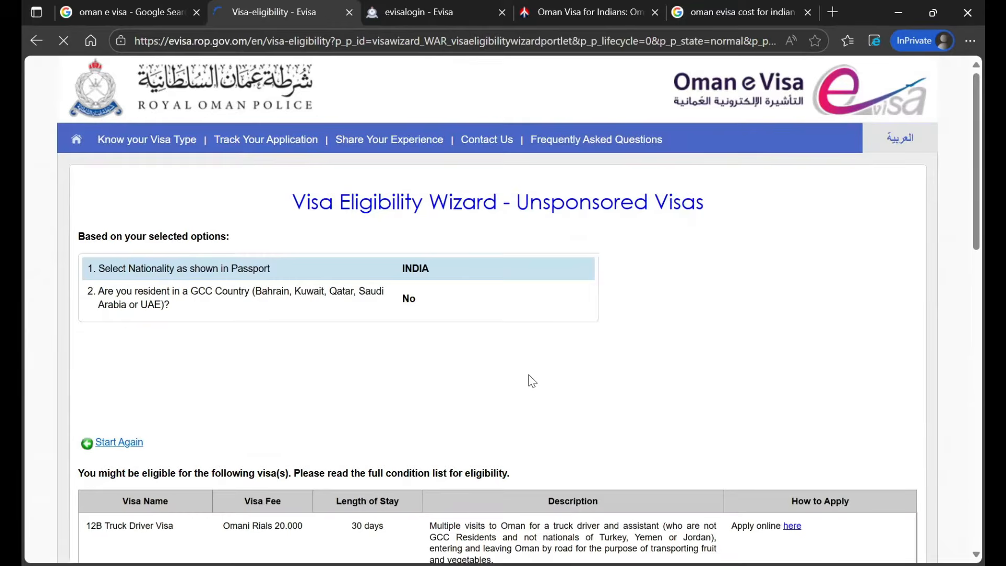
Step: Review the list of eligible visas, comparing their names, fees, lengths of stay and descriptions
{"action": "scroll", "coordinate": [309, 322], "scroll_direction": "down", "scroll_amount": 8}
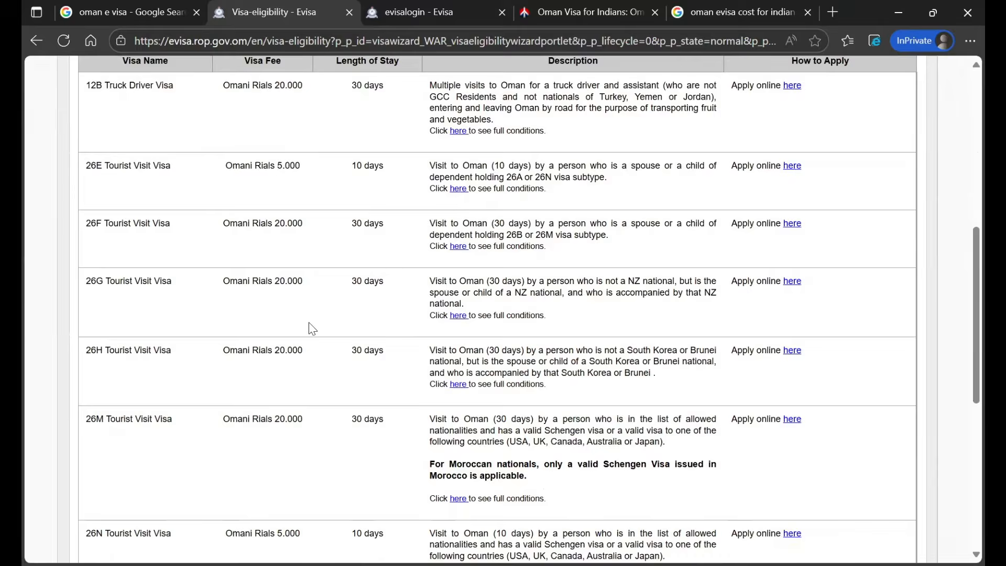
{"action": "scroll", "coordinate": [310, 323], "scroll_direction": "up", "scroll_amount": 3}
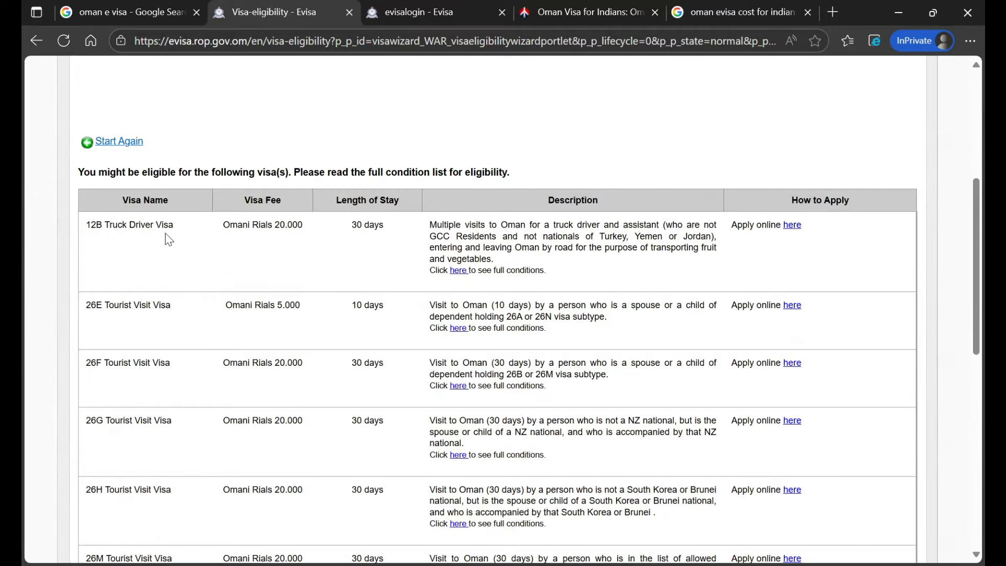
{"action": "scroll", "coordinate": [164, 234], "scroll_direction": "down", "scroll_amount": 1}
{"action": "scroll", "coordinate": [85, 287], "scroll_direction": "down", "scroll_amount": 3}
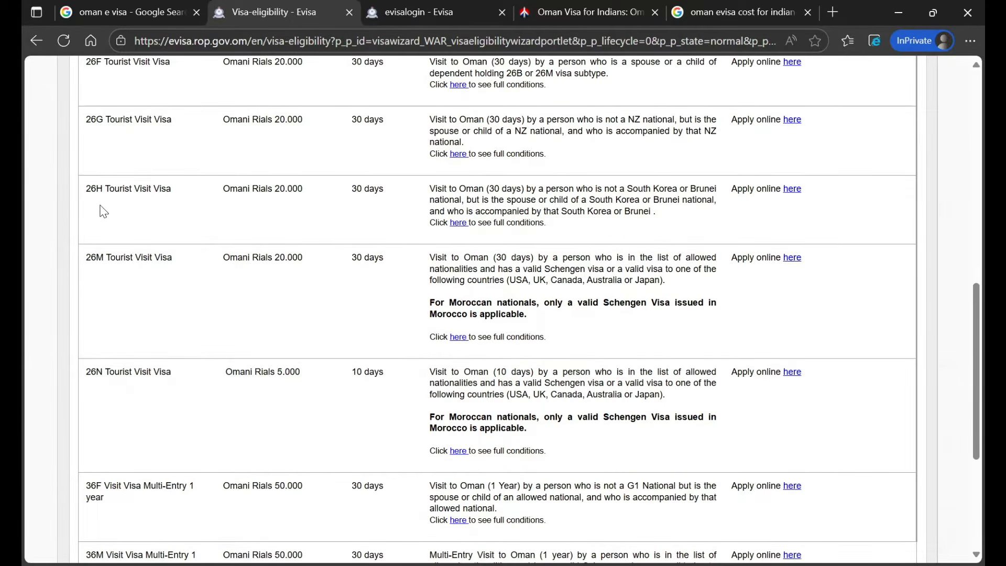
{"action": "scroll", "coordinate": [105, 262], "scroll_direction": "down", "scroll_amount": 2}
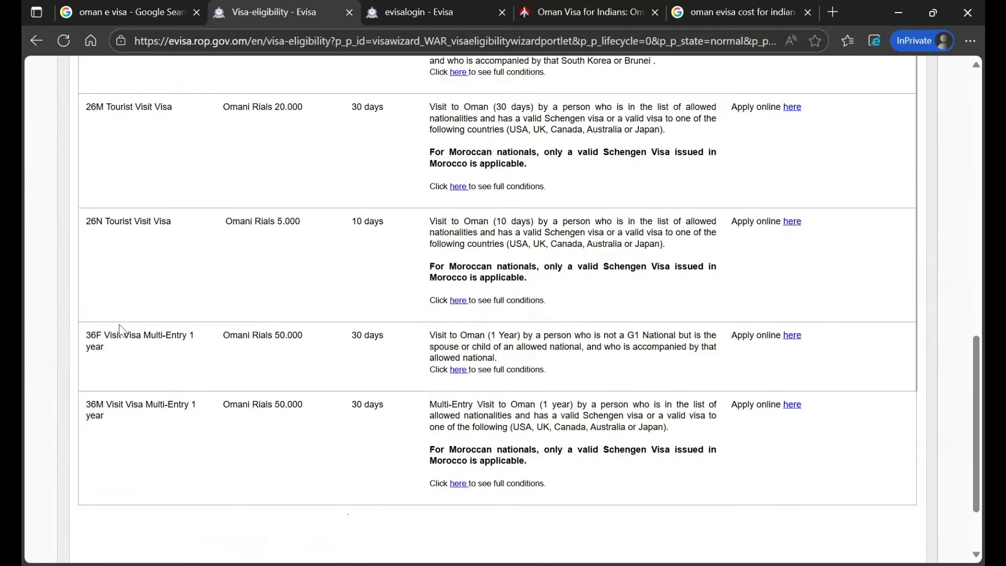
{"action": "scroll", "coordinate": [238, 386], "scroll_direction": "up", "scroll_amount": 5}
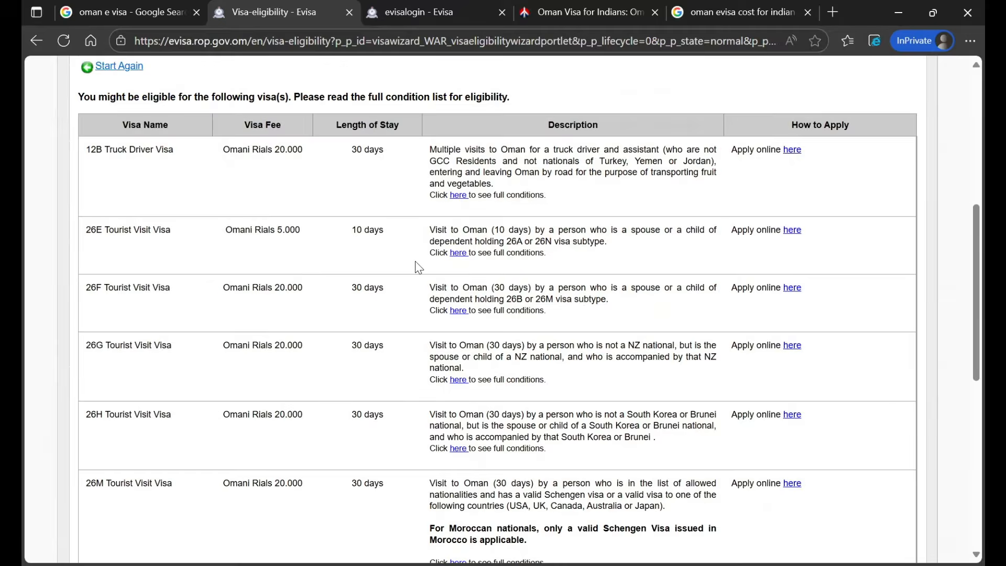
{"action": "scroll", "coordinate": [419, 268], "scroll_direction": "down", "scroll_amount": 2}
{"action": "scroll", "coordinate": [419, 267], "scroll_direction": "up", "scroll_amount": 2}
{"action": "scroll", "coordinate": [556, 419], "scroll_direction": "down", "scroll_amount": 2}
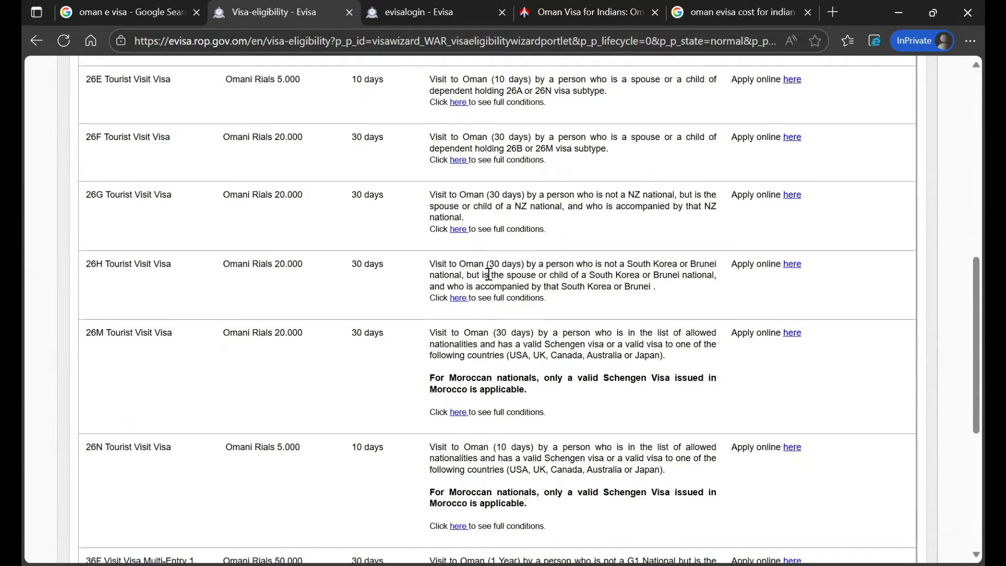
{"action": "scroll", "coordinate": [500, 273], "scroll_direction": "down", "scroll_amount": 2}
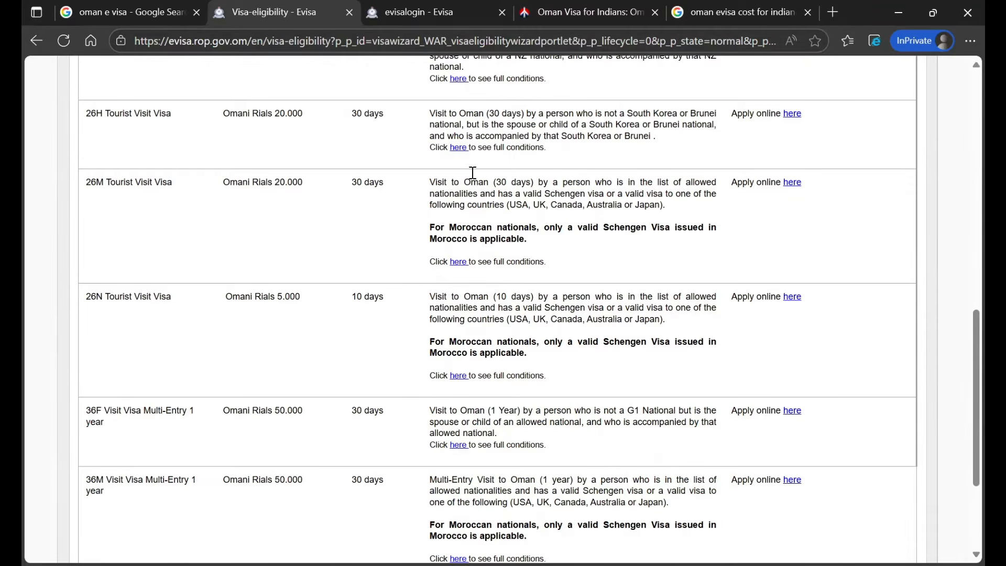
Step: Examine the 26M Tourist Visit Visa entry, including its required Schengen or other qualifying country visas
{"action": "left_click", "coordinate": [402, 17]}
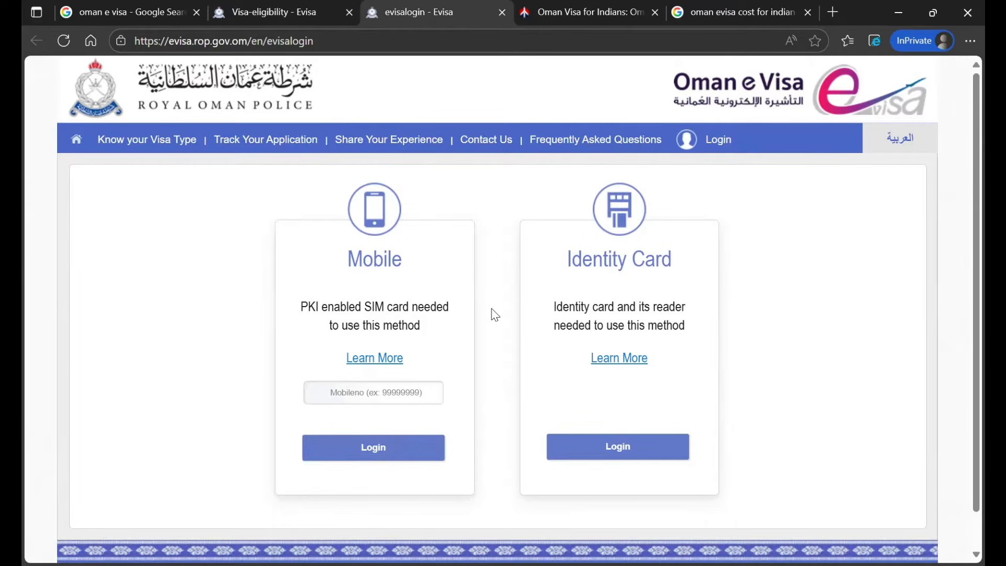
{"action": "left_click", "coordinate": [312, 13]}
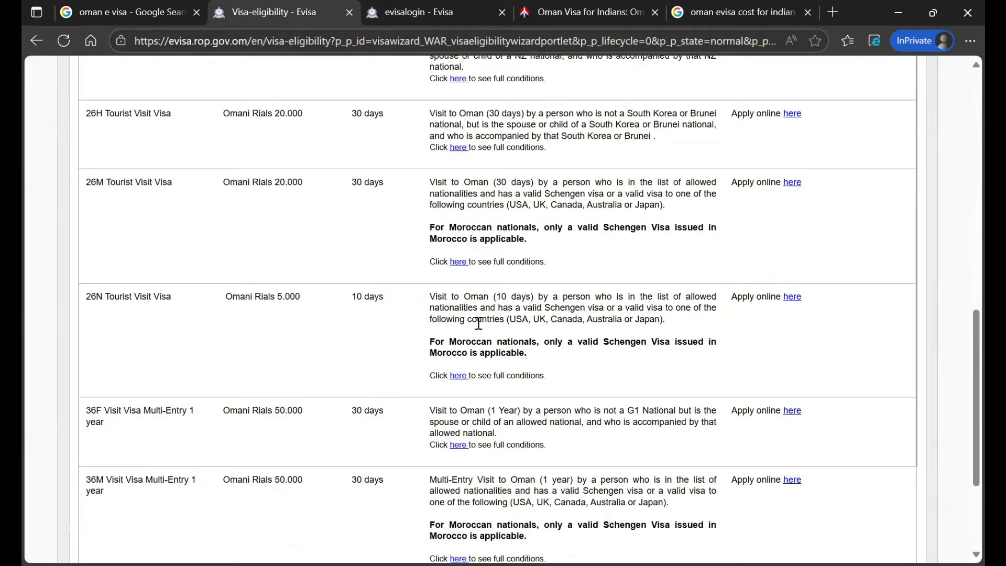
{"action": "scroll", "coordinate": [478, 324], "scroll_direction": "down", "scroll_amount": 1}
{"action": "scroll", "coordinate": [511, 270], "scroll_direction": "up", "scroll_amount": 1}
{"action": "left_click_drag", "start_coordinate": [509, 205], "coordinate": [659, 208]}
{"action": "left_click_drag", "start_coordinate": [90, 192], "coordinate": [805, 276]}
{"action": "left_click", "coordinate": [608, 264]}
{"action": "double_click", "coordinate": [646, 205]}
{"action": "left_click", "coordinate": [678, 251]}
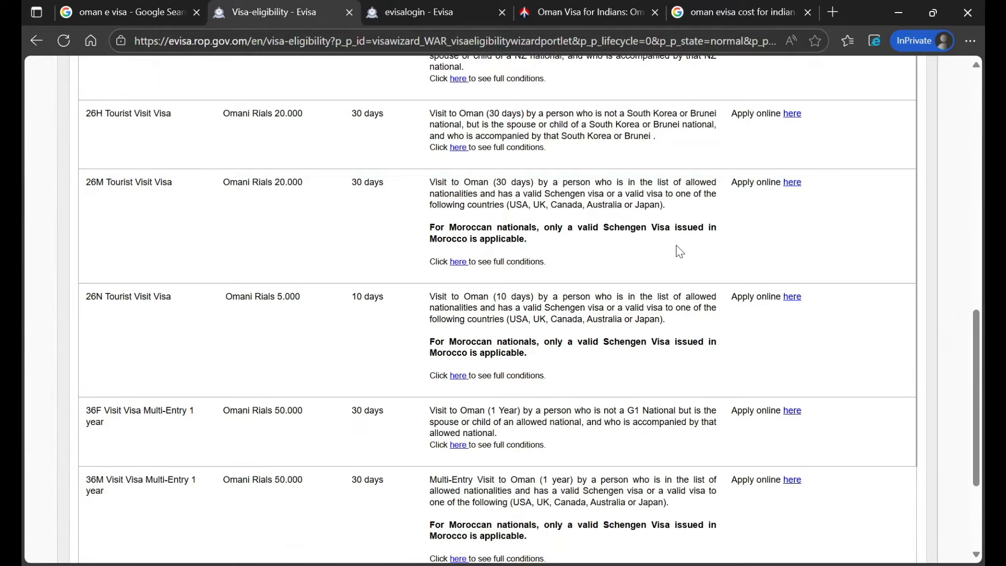
{"action": "double_click", "coordinate": [641, 204]}
Step: Review the Oman tourist visa types and fees on the Akbar Travels page, dismissing the personalized updates request
{"action": "left_click", "coordinate": [627, 7]}
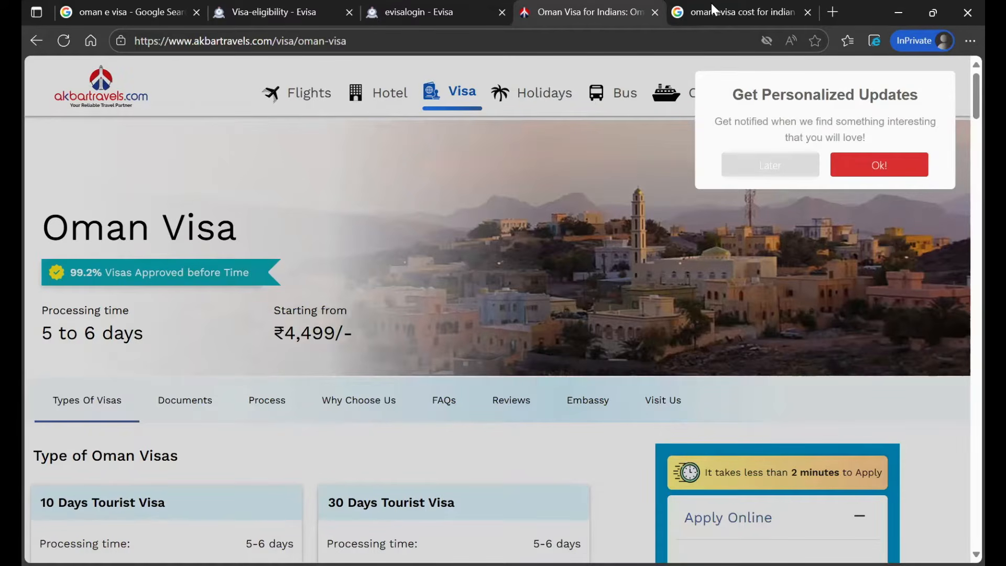
{"action": "scroll", "coordinate": [273, 311], "scroll_direction": "down", "scroll_amount": 3}
{"action": "scroll", "coordinate": [272, 311], "scroll_direction": "up", "scroll_amount": 3}
{"action": "scroll", "coordinate": [248, 311], "scroll_direction": "down", "scroll_amount": 4}
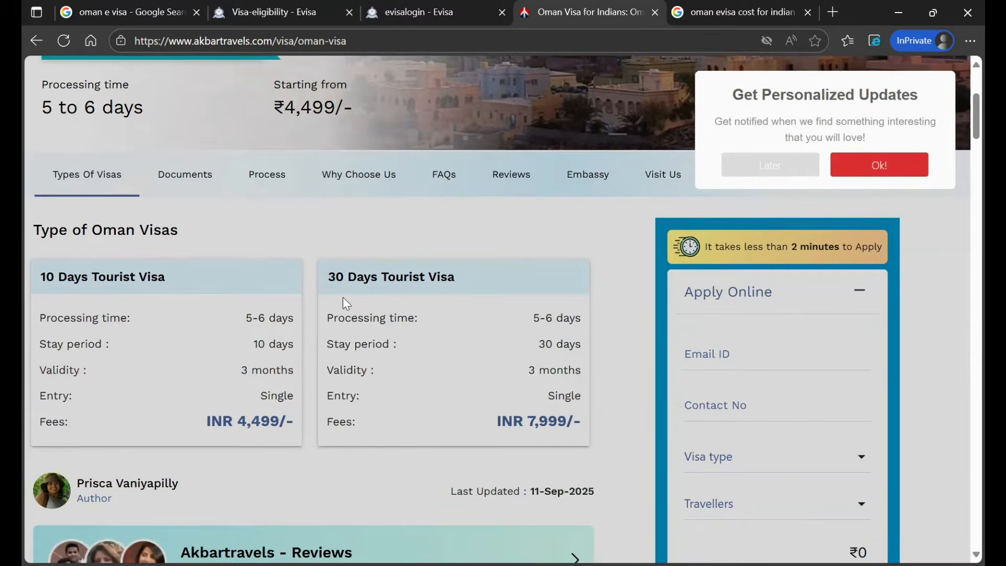
{"action": "left_click", "coordinate": [794, 174]}
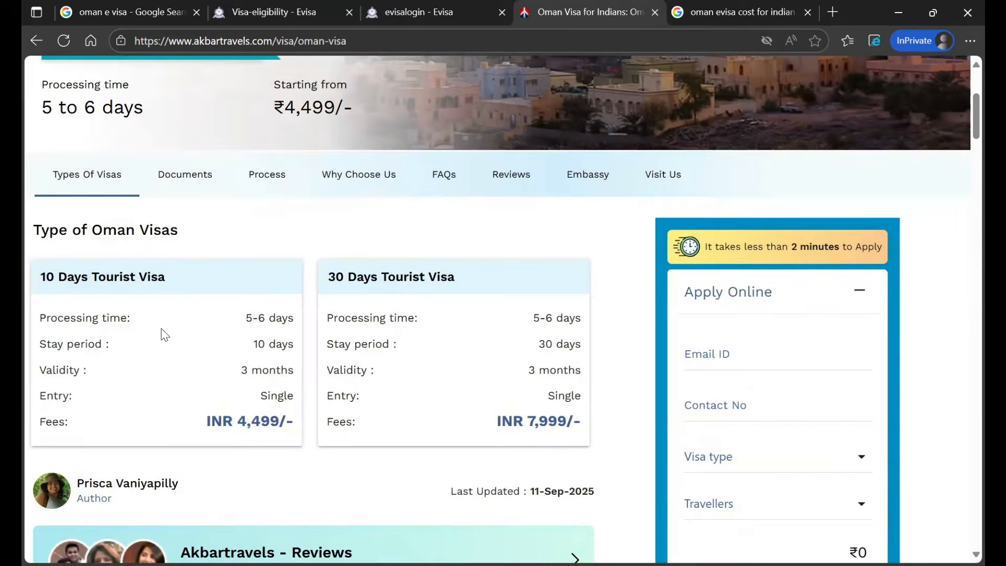
{"action": "scroll", "coordinate": [164, 335], "scroll_direction": "down", "scroll_amount": 8}
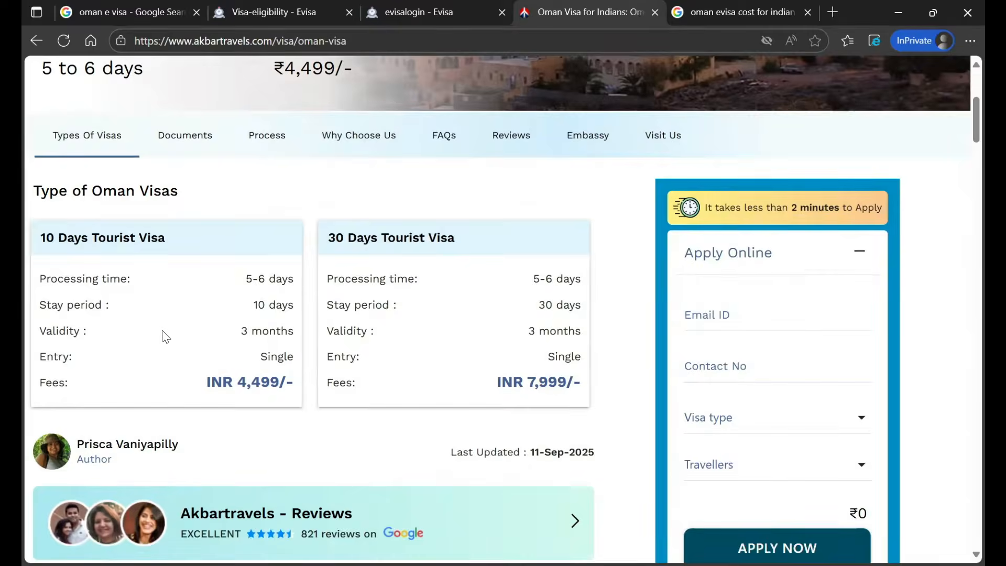
{"action": "scroll", "coordinate": [251, 381], "scroll_direction": "up", "scroll_amount": 13}
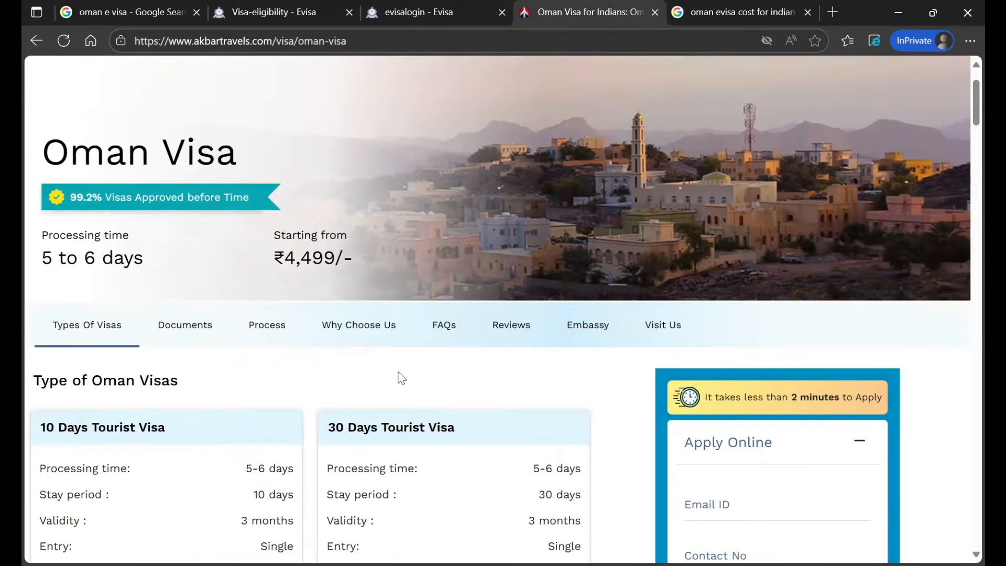
Step: Return to the eVisa eligibility list and start the online application for the 26M Tourist Visit Visa
{"action": "left_click", "coordinate": [283, 14]}
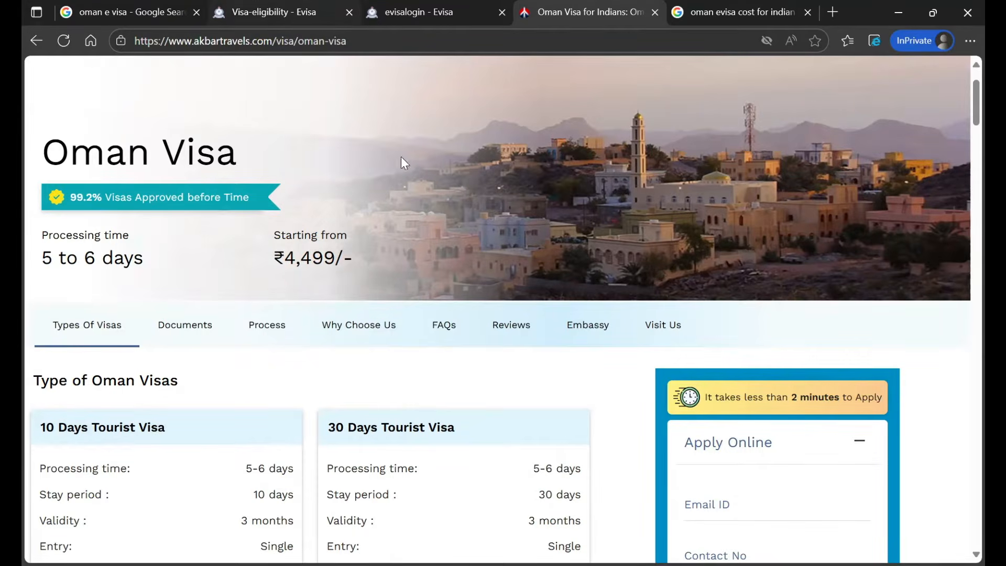
{"action": "left_click", "coordinate": [577, 202]}
{"action": "double_click", "coordinate": [636, 210]}
{"action": "left_click", "coordinate": [792, 183]}
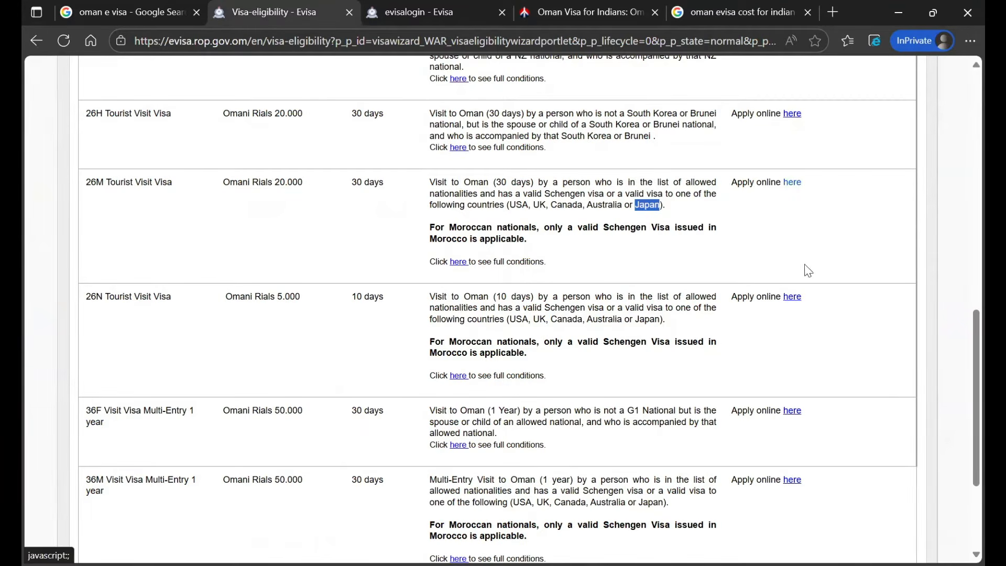
{"action": "left_click", "coordinate": [522, 436]}
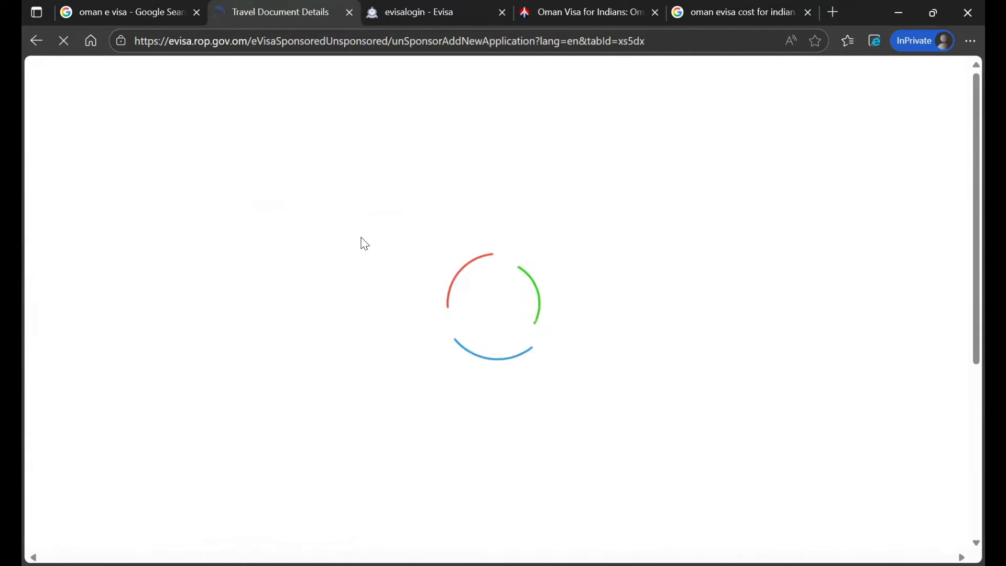
Step: Enter the travel document number, and set the document's nationality to INDIA and the travel document type to Passport
{"action": "scroll", "coordinate": [263, 213], "scroll_direction": "down", "scroll_amount": 3}
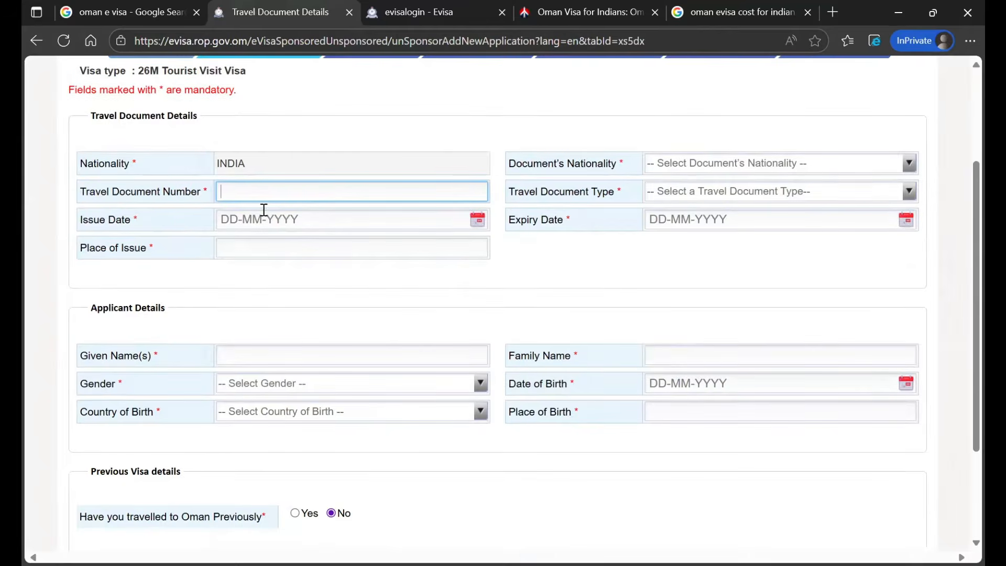
{"action": "left_click", "coordinate": [732, 163]}
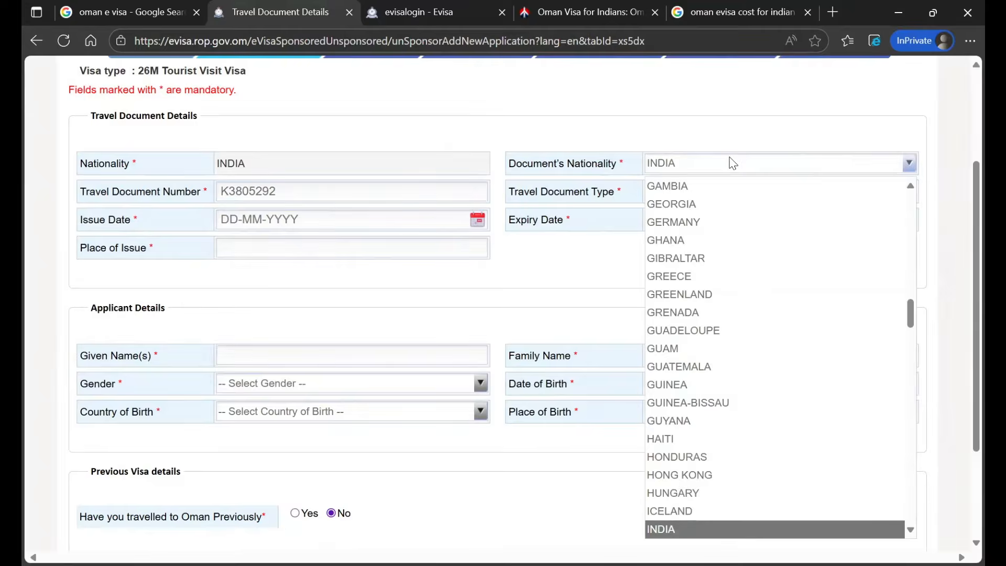
{"action": "left_click", "coordinate": [723, 191]}
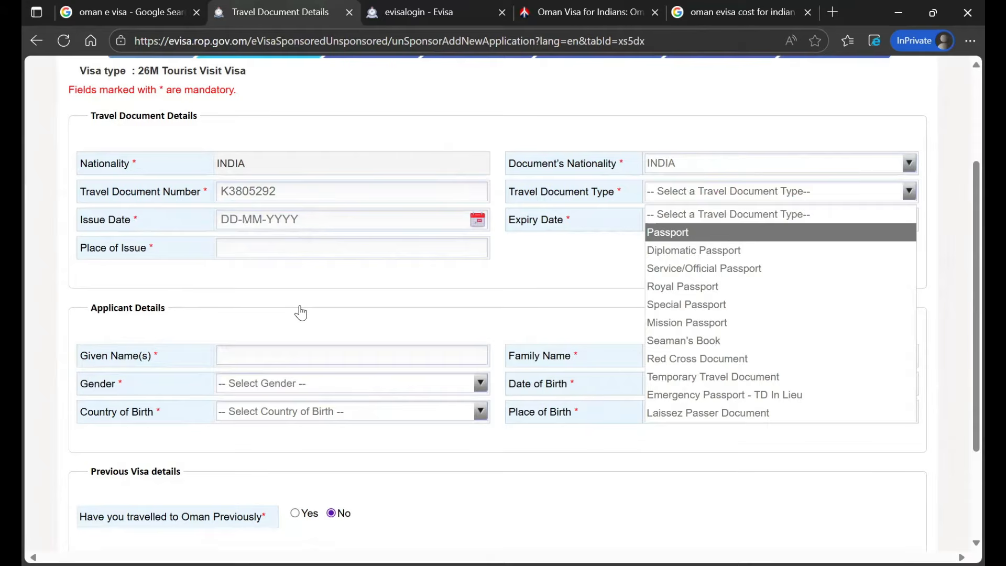
{"action": "key", "text": "Tab"}
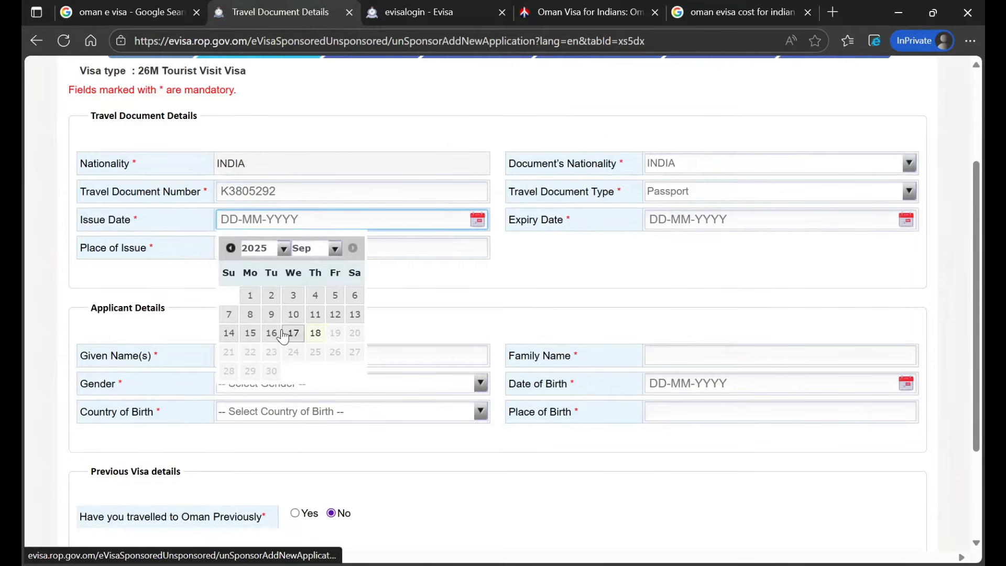
Step: Set the travel document's issue date to 14-09-2025, its expiry date to 13-09-2035 and its place of issue to Bengaluru
{"action": "left_click", "coordinate": [229, 333]}
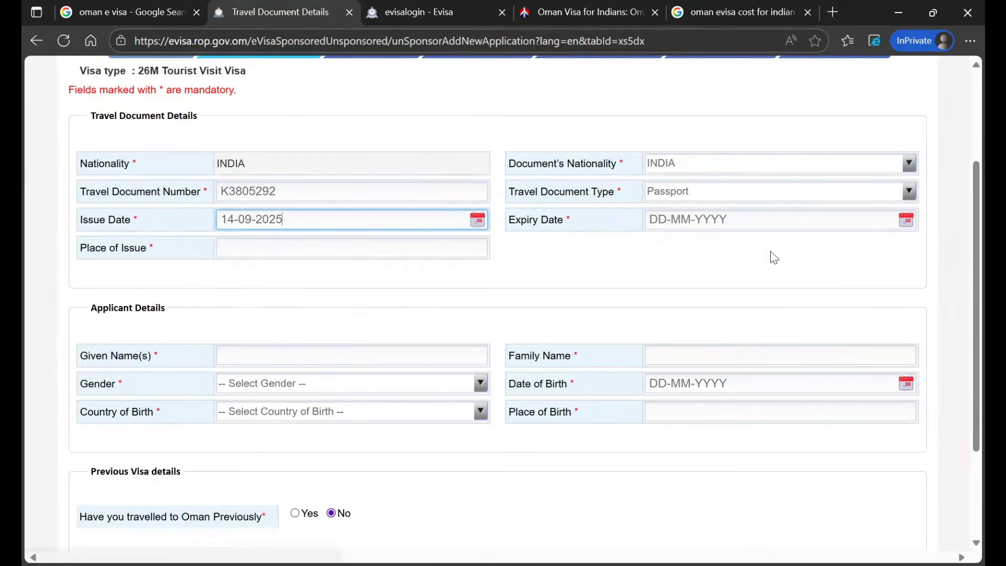
{"action": "left_click", "coordinate": [909, 228]}
{"action": "left_click", "coordinate": [711, 249]}
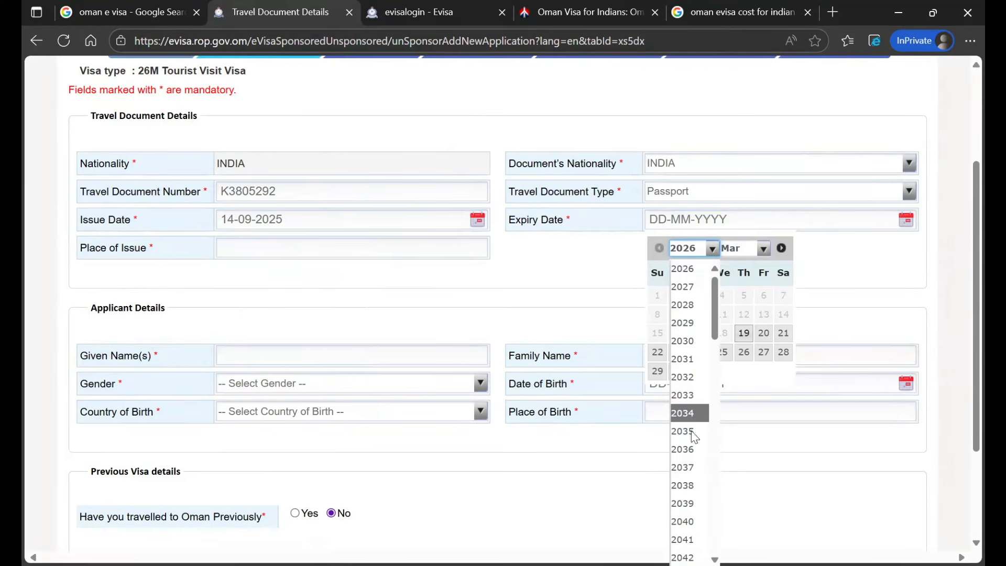
{"action": "left_click", "coordinate": [769, 253]}
{"action": "left_click", "coordinate": [747, 410]}
{"action": "left_click", "coordinate": [744, 334]}
{"action": "scroll", "coordinate": [329, 202], "scroll_direction": "down", "scroll_amount": 2}
{"action": "left_click", "coordinate": [340, 173]}
{"action": "type", "text": "Bengaluru"}
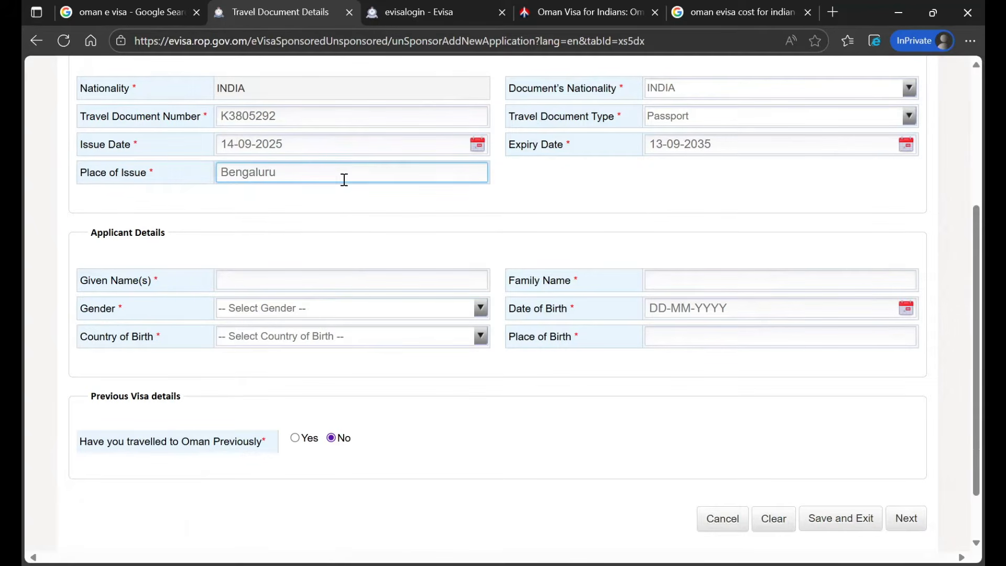
Step: Enter the applicant's given name and family name, and set the gender to Male
{"action": "left_click", "coordinate": [348, 278]}
{"action": "type", "text": "Software"}
{"action": "key", "text": "Tab"}
{"action": "type", "text": "Traveller"}
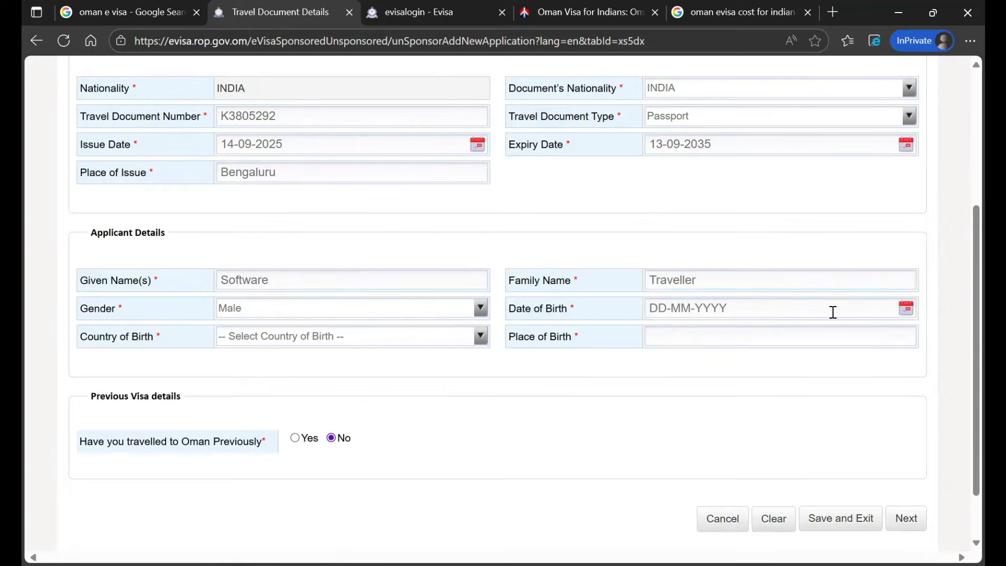
Step: Fill in the applicant's date of birth in the applicant details
{"action": "left_click", "coordinate": [902, 314]}
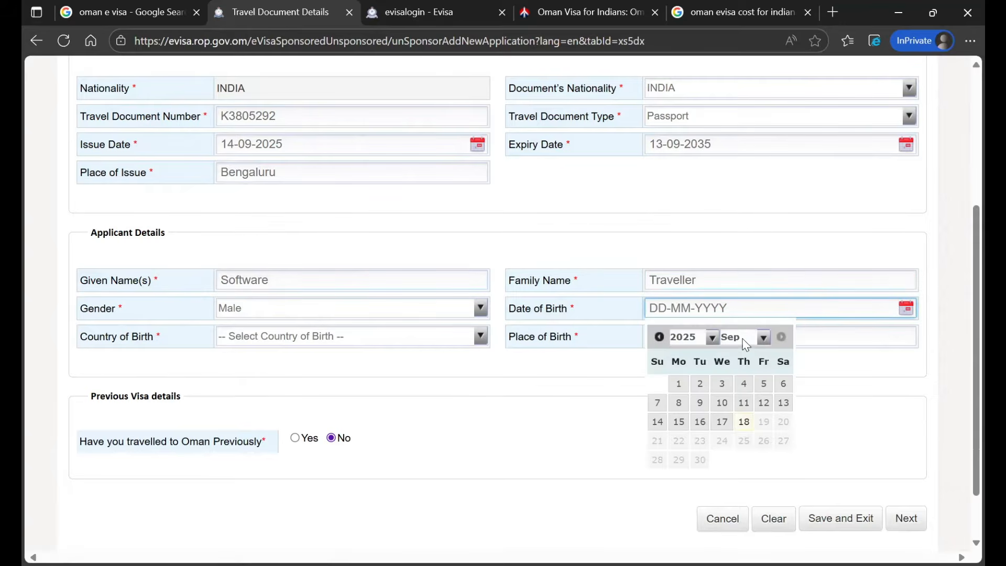
{"action": "left_click", "coordinate": [713, 338]}
{"action": "scroll", "coordinate": [690, 179], "scroll_direction": "up", "scroll_amount": 5}
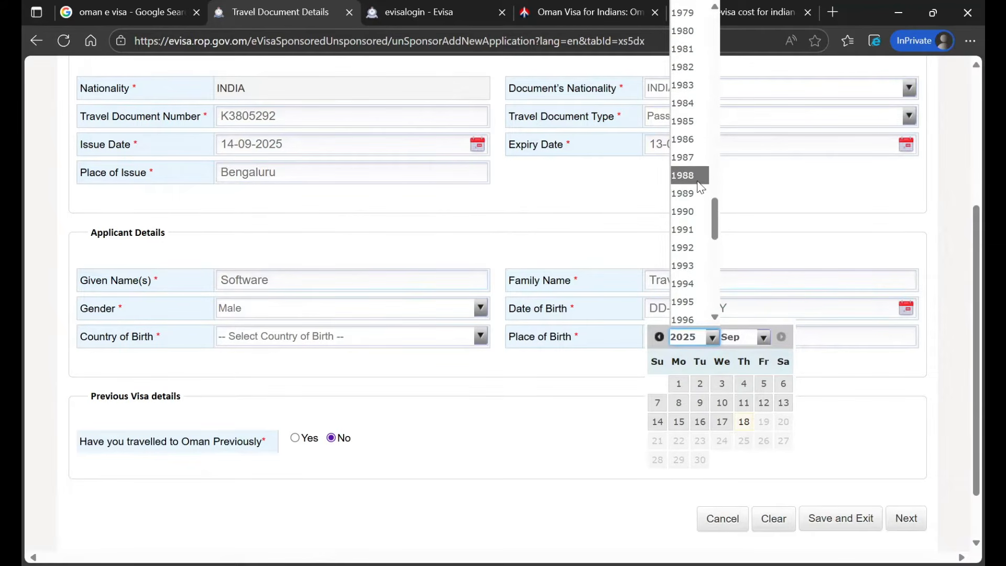
{"action": "left_click", "coordinate": [693, 247]}
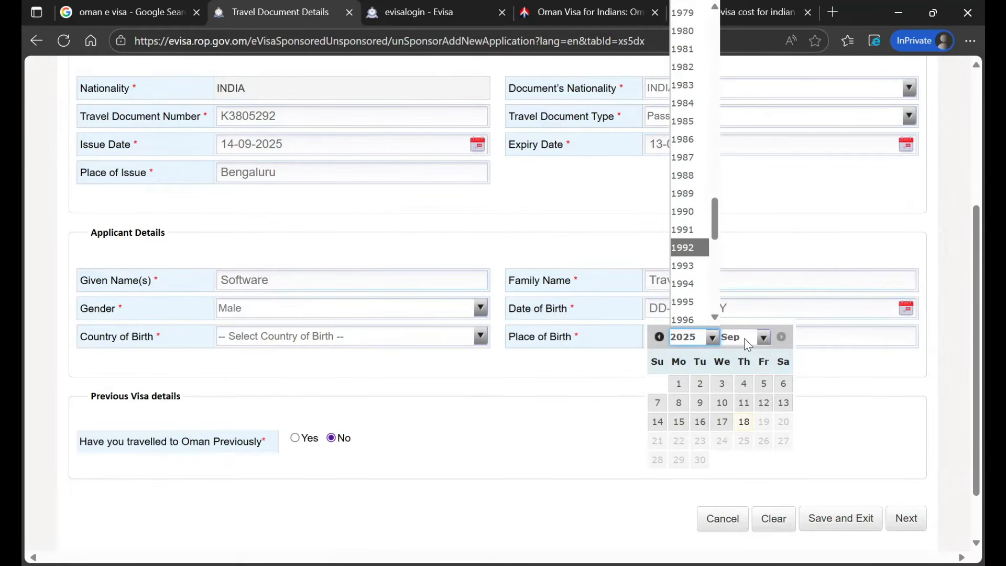
{"action": "left_click", "coordinate": [744, 337]}
{"action": "left_click", "coordinate": [745, 411]}
{"action": "left_click", "coordinate": [784, 384]}
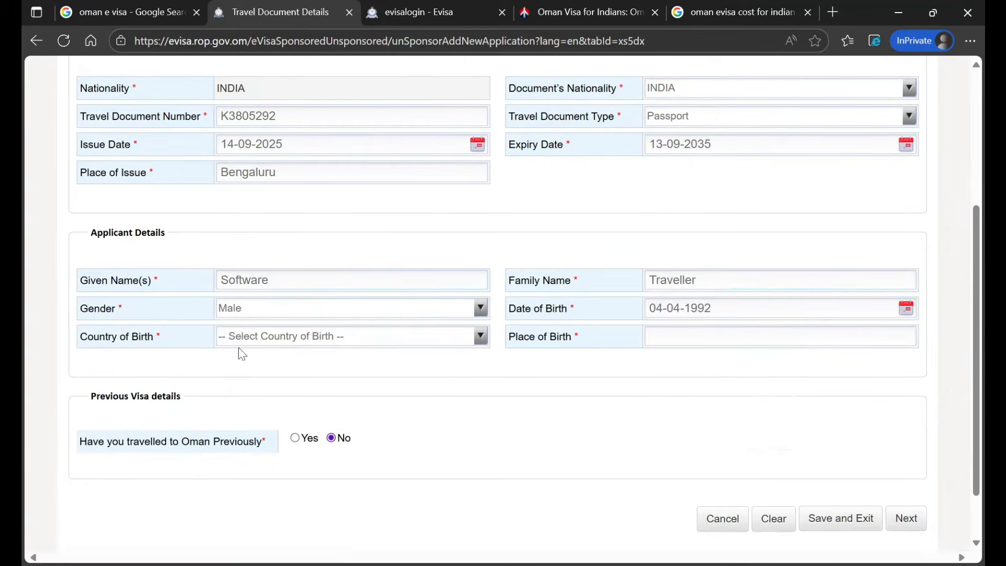
Step: Set the applicant's country of birth to INDIA and the place of birth to Bengaluru
{"action": "left_click", "coordinate": [338, 334]}
{"action": "type", "text": "in"}
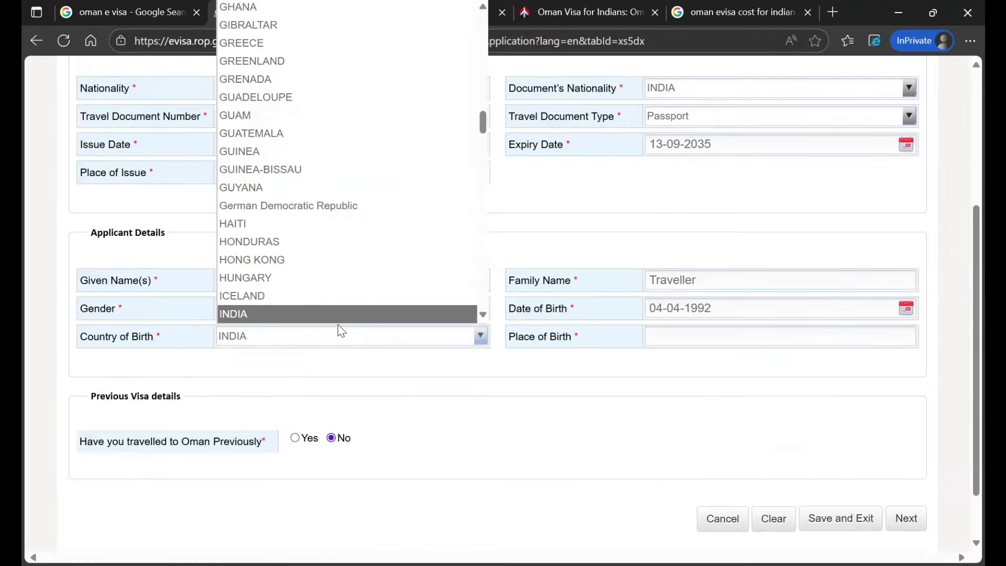
{"action": "left_click", "coordinate": [704, 338]}
{"action": "type", "text": "indi"}
{"action": "key", "text": "ctrl+a"}
{"action": "type", "text": "Bengaluru"}
{"action": "left_click", "coordinate": [412, 419]}
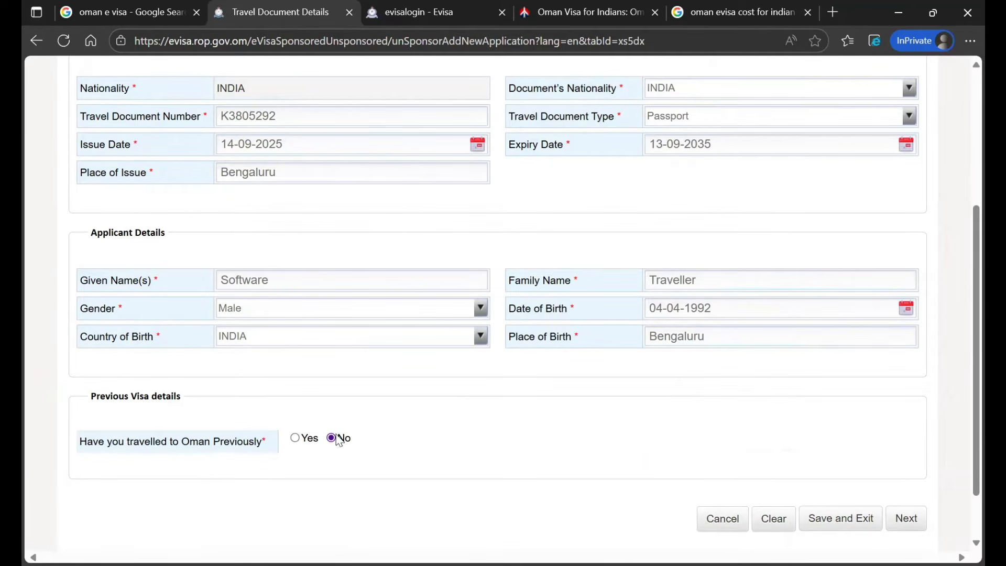
Step: Check the completed travel document and applicant details, and continue to the Additional Details stage
{"action": "scroll", "coordinate": [759, 408], "scroll_direction": "up", "scroll_amount": 5}
{"action": "scroll", "coordinate": [744, 369], "scroll_direction": "down", "scroll_amount": 5}
{"action": "left_click", "coordinate": [906, 456]}
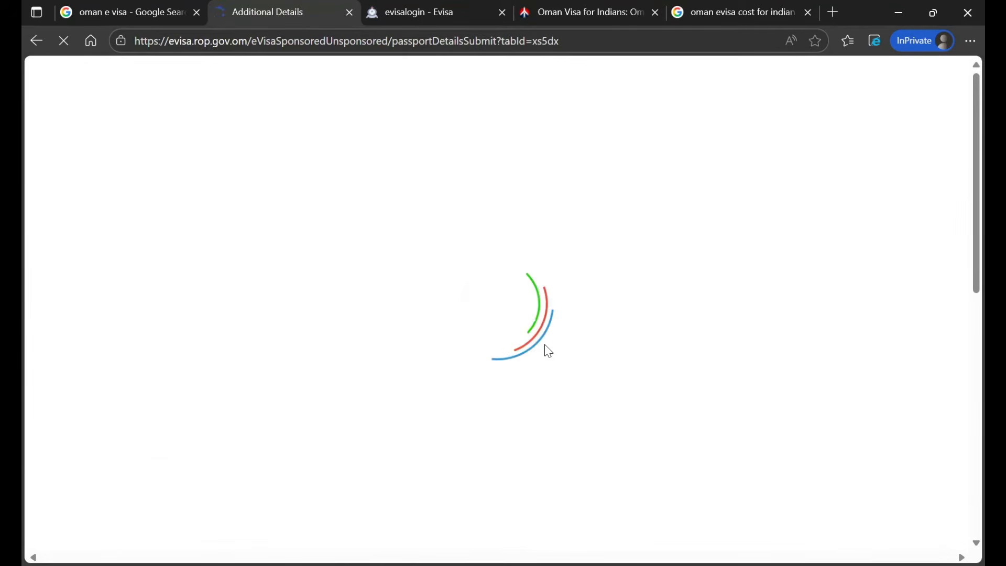
Step: Enter the mother's name and set the marital status to Married in the additional information
{"action": "scroll", "coordinate": [356, 305], "scroll_direction": "down", "scroll_amount": 3}
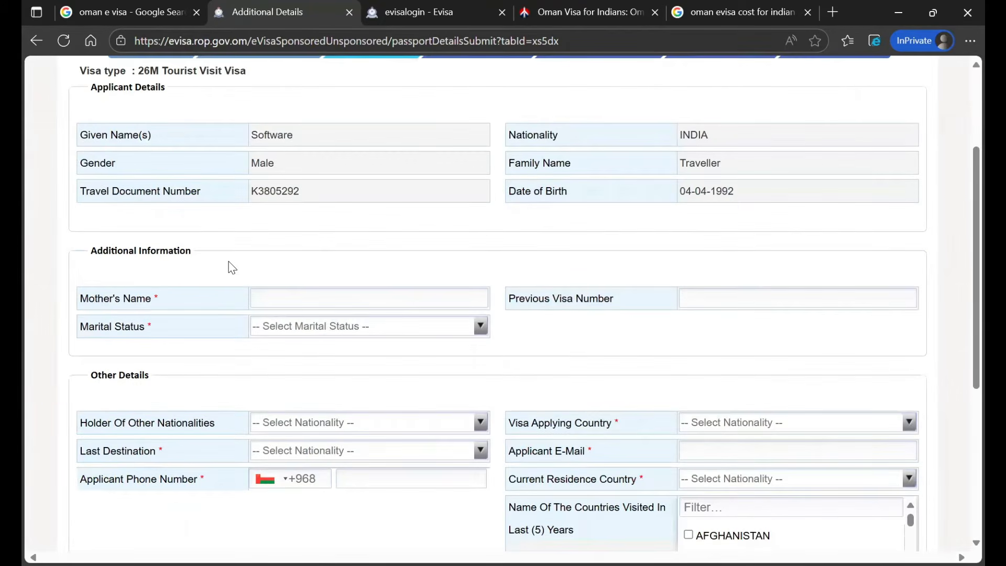
{"action": "scroll", "coordinate": [369, 283], "scroll_direction": "down", "scroll_amount": 1}
{"action": "left_click", "coordinate": [409, 223]}
{"action": "type", "text": "Rekha"}
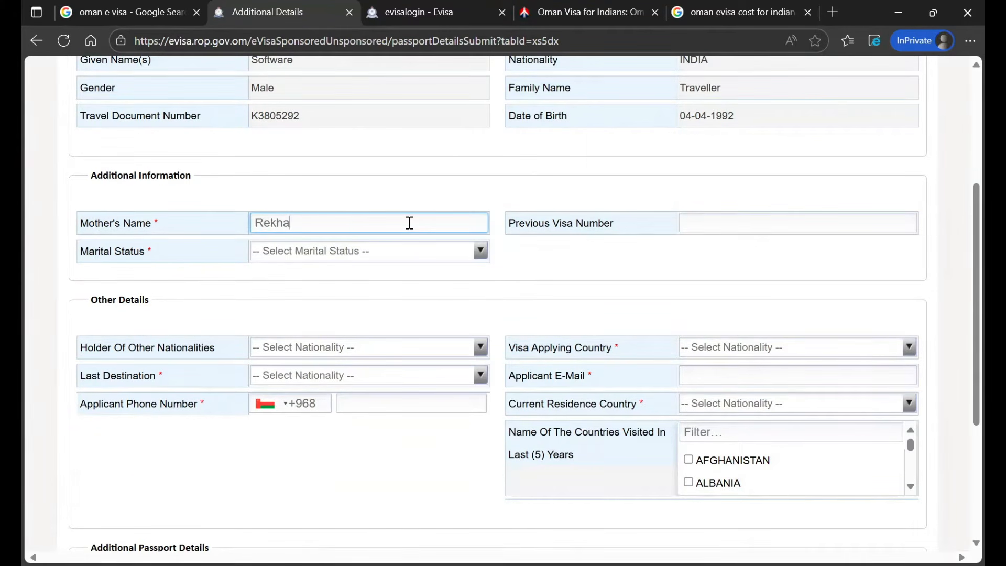
{"action": "left_click", "coordinate": [481, 253]}
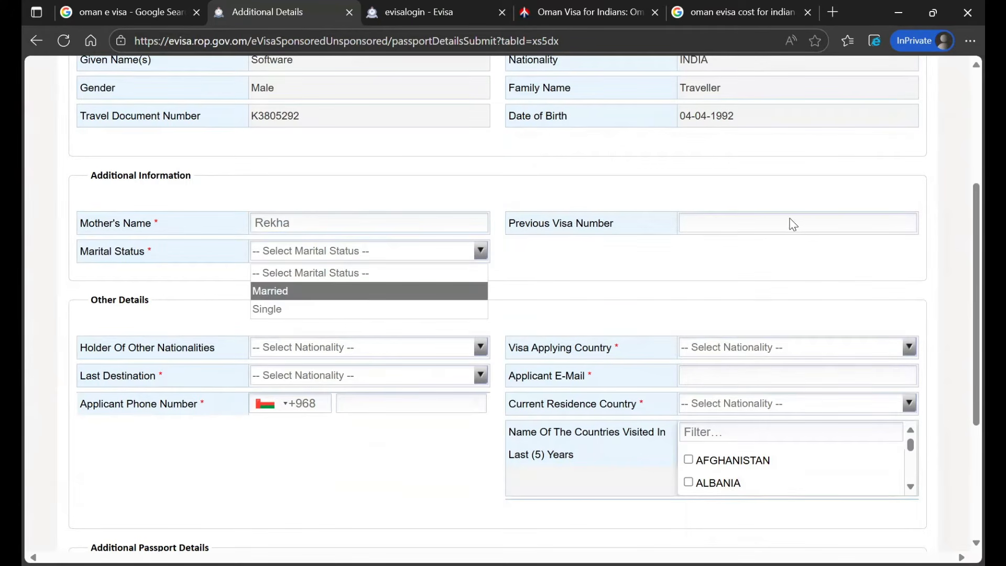
{"action": "left_click", "coordinate": [387, 292]}
Step: Set the applicant's last destination to THAILAND in the other details
{"action": "scroll", "coordinate": [474, 209], "scroll_direction": "down", "scroll_amount": 3}
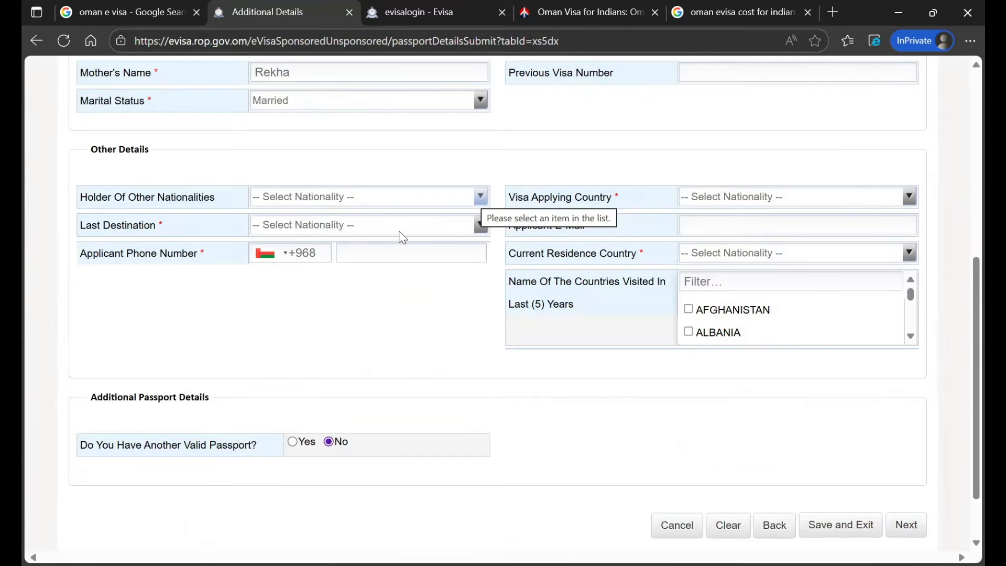
{"action": "left_click", "coordinate": [480, 227]}
{"action": "type", "text": "th"}
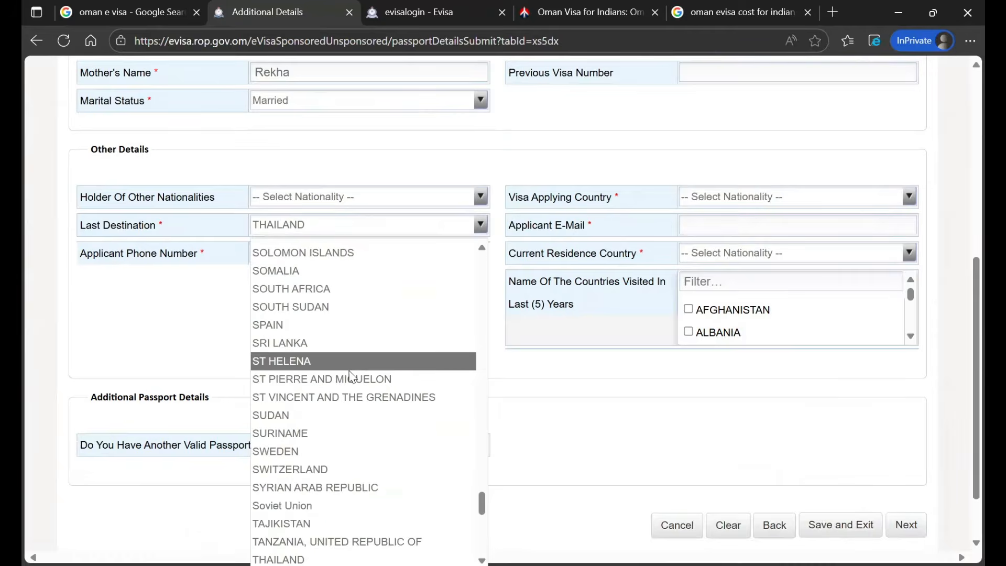
{"action": "left_click", "coordinate": [268, 255]}
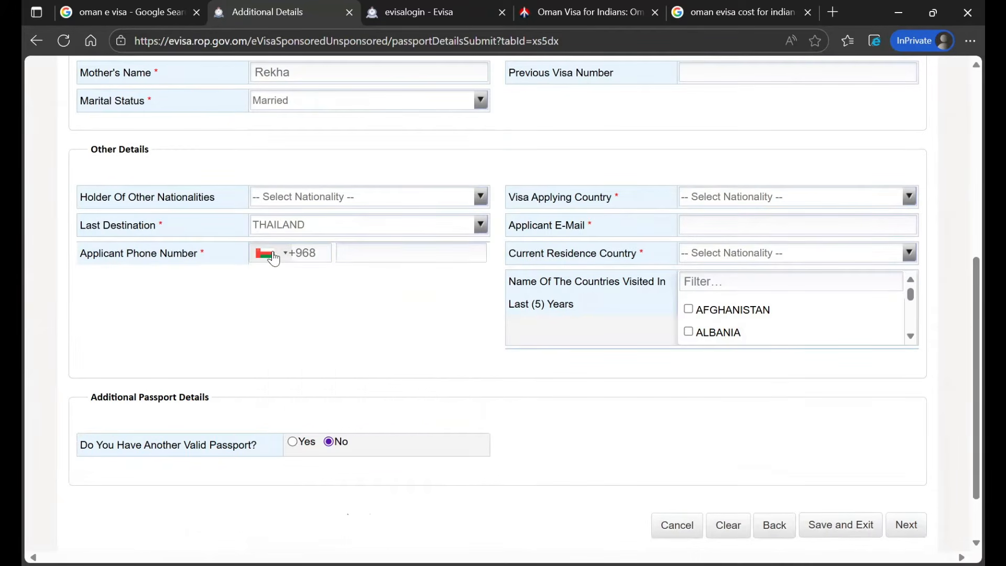
Step: Choose the +91 India country code and enter the applicant's phone number
{"action": "left_click", "coordinate": [269, 254]}
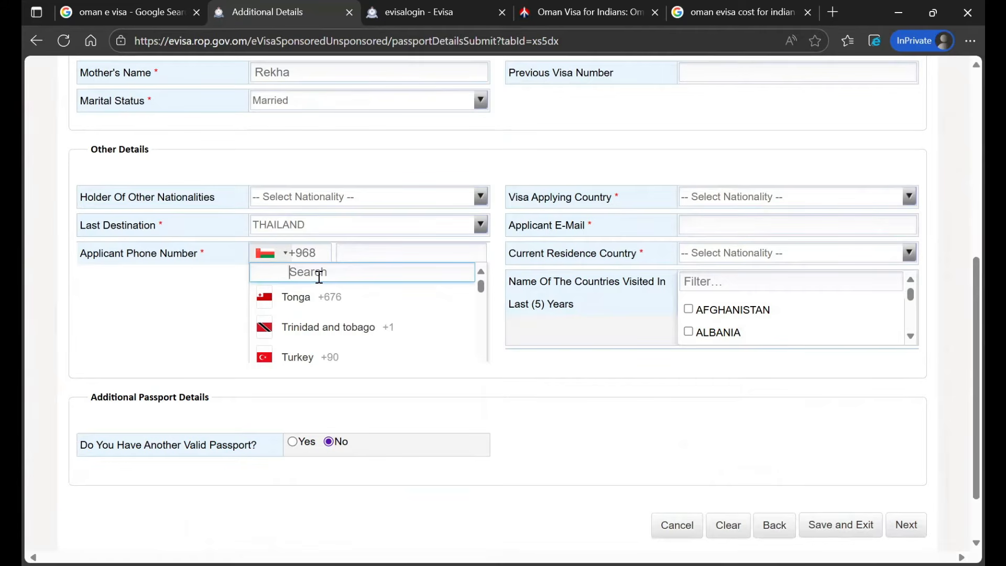
{"action": "type", "text": "+91"}
{"action": "left_click", "coordinate": [321, 304]}
{"action": "left_click", "coordinate": [413, 255]}
{"action": "type", "text": "8888888888"}
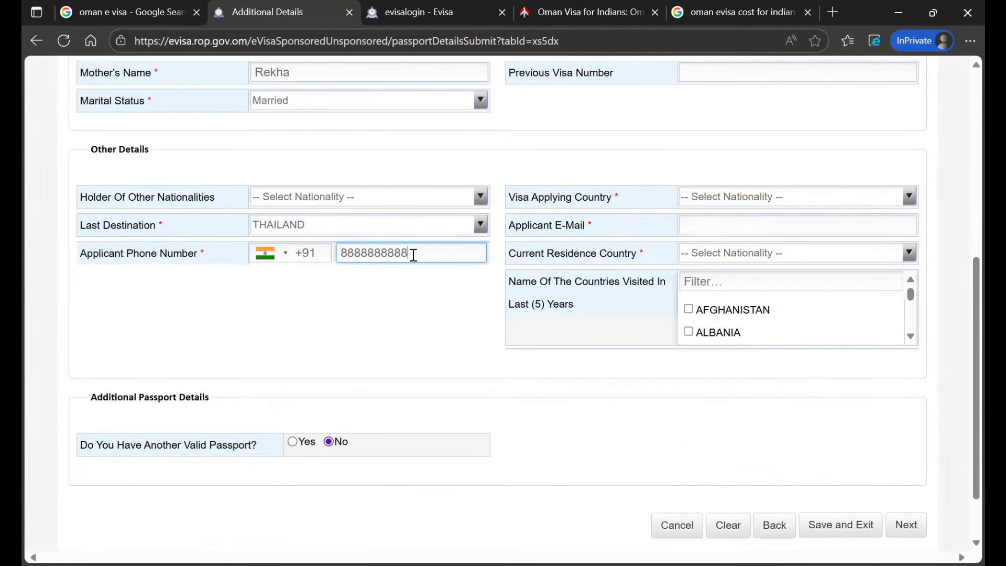
{"action": "left_click", "coordinate": [438, 304]}
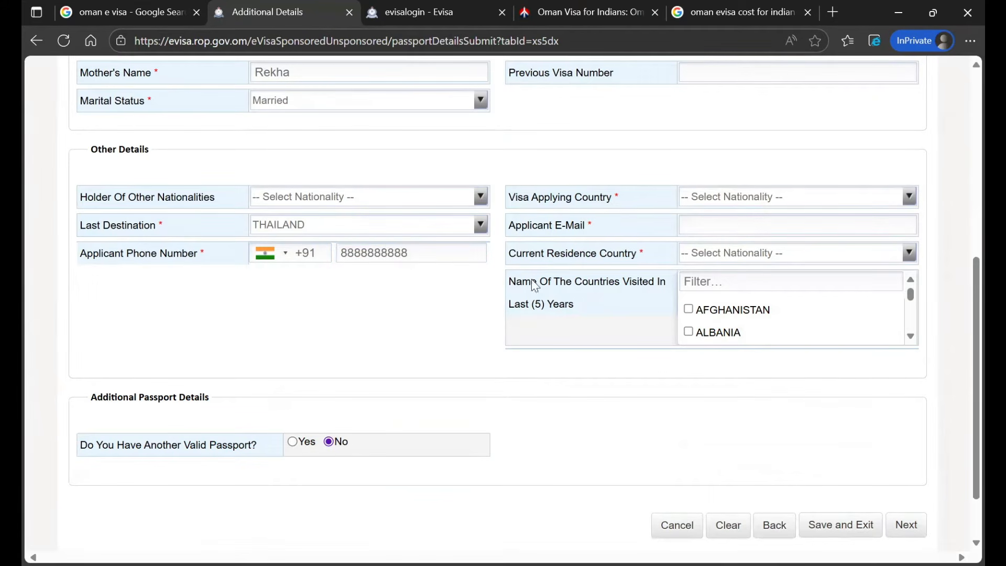
Step: Set the visa applying country and current residence country to INDIA, and fill in the applicant's e-mail address
{"action": "left_click", "coordinate": [827, 204]}
{"action": "type", "text": "in"}
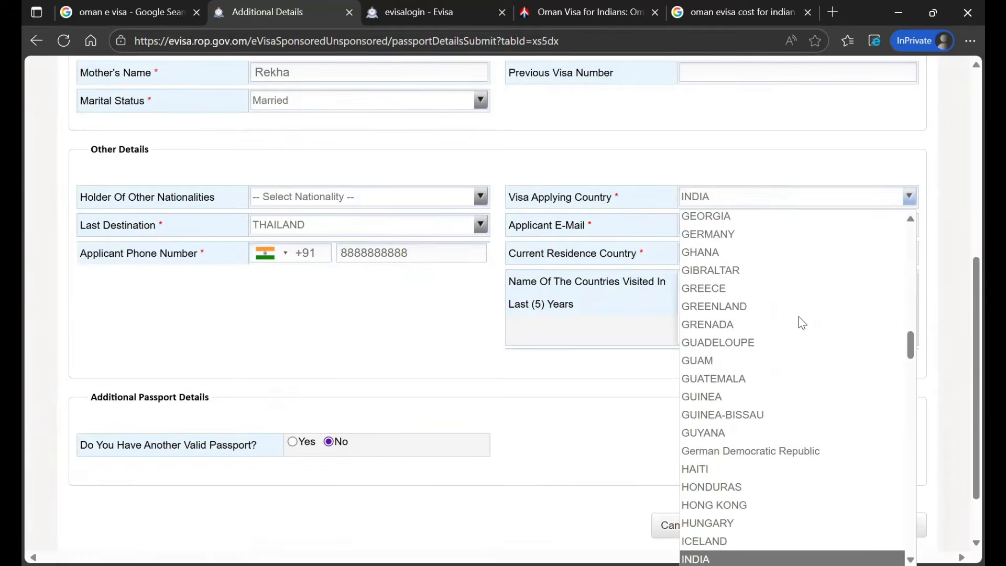
{"action": "left_click", "coordinate": [744, 227]}
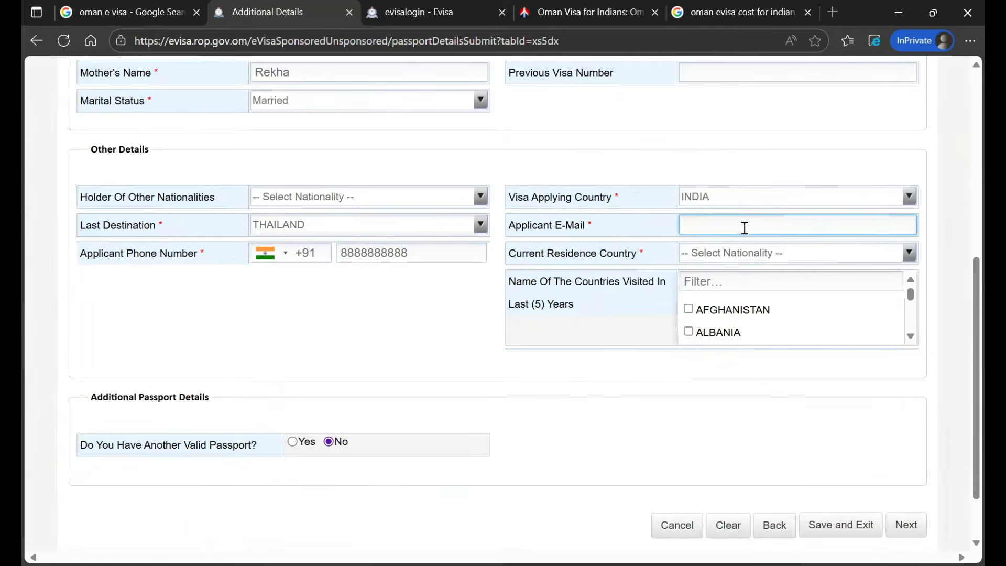
{"action": "key", "text": "ctrl+v"}
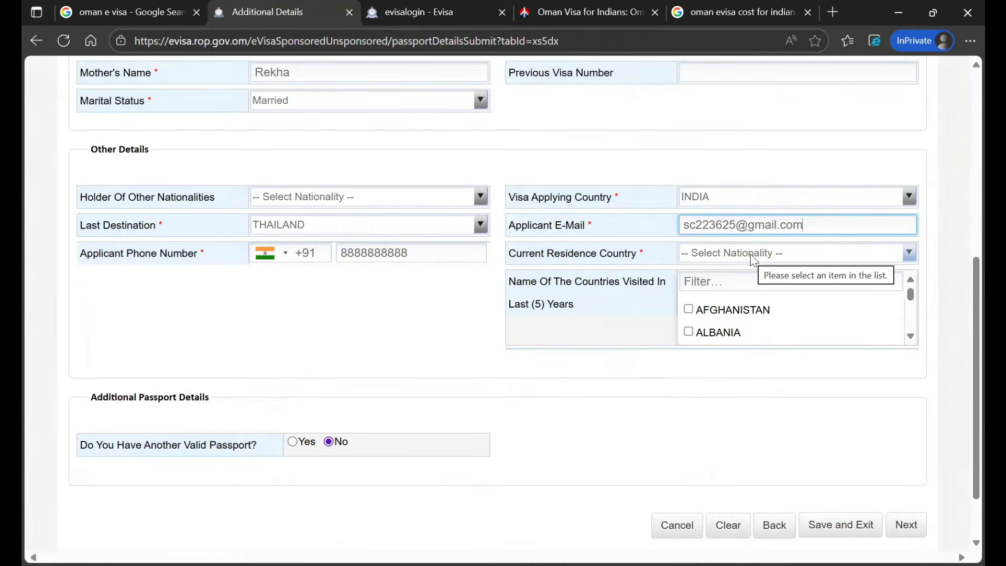
{"action": "left_click", "coordinate": [750, 253]}
{"action": "type", "text": "in"}
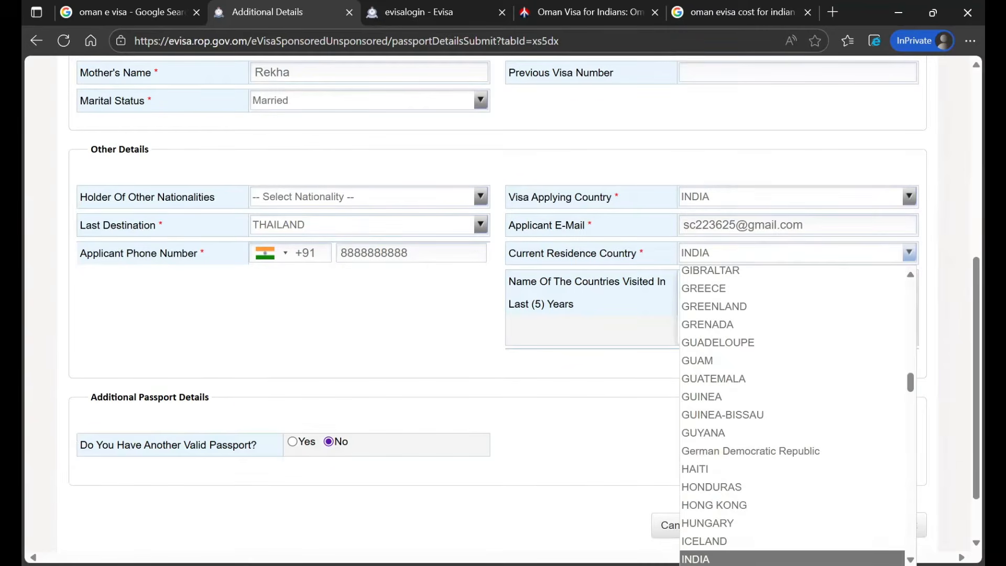
Step: Select Thailand, Japan and Malaysia as countries visited in the last five years
{"action": "left_click", "coordinate": [734, 285]}
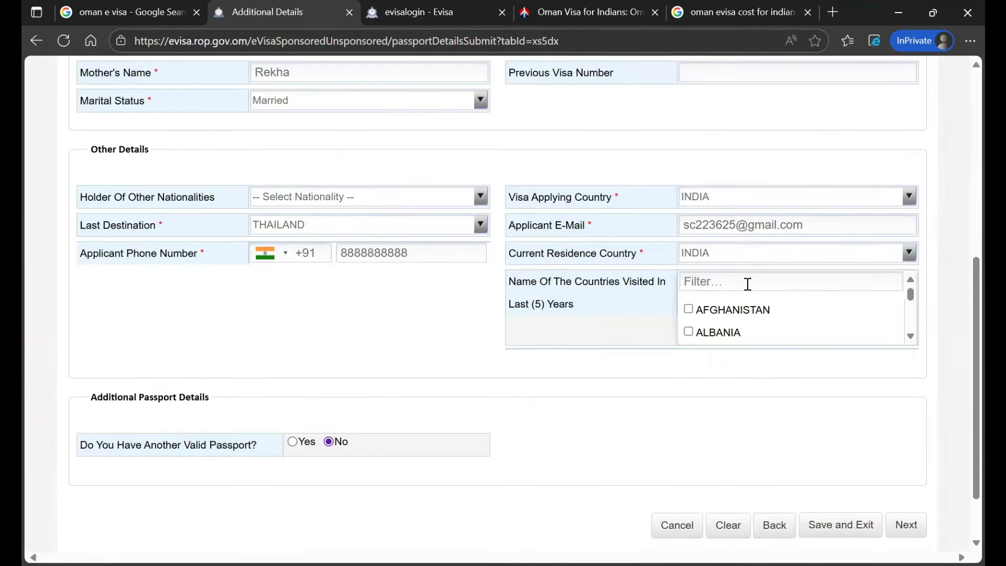
{"action": "type", "text": "thai"}
{"action": "left_click", "coordinate": [740, 309]}
{"action": "left_click", "coordinate": [755, 275]}
{"action": "key", "text": "ctrl+a"}
{"action": "type", "text": "japan"}
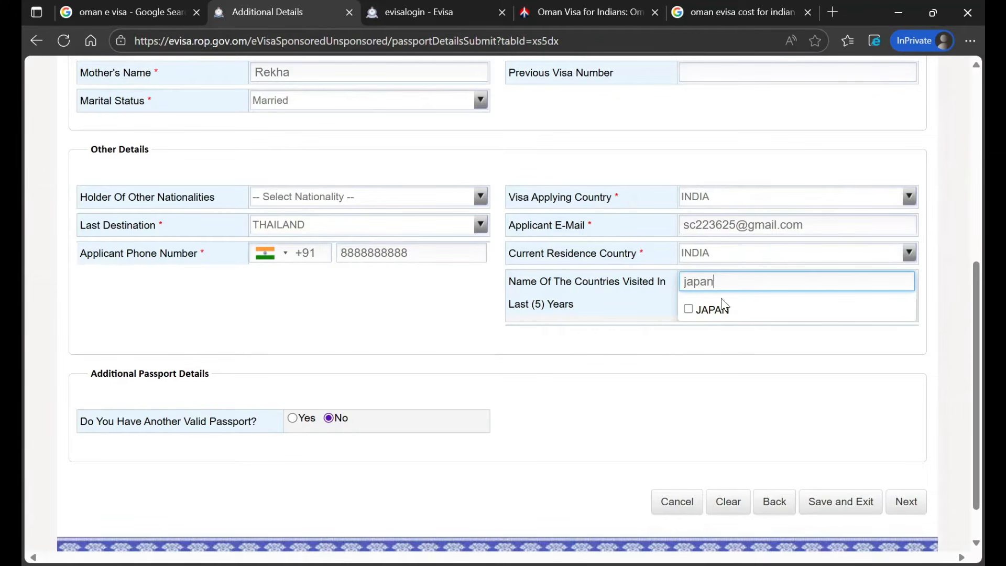
{"action": "left_click", "coordinate": [726, 299]}
{"action": "key", "text": "ctrl+a"}
{"action": "type", "text": "malay"}
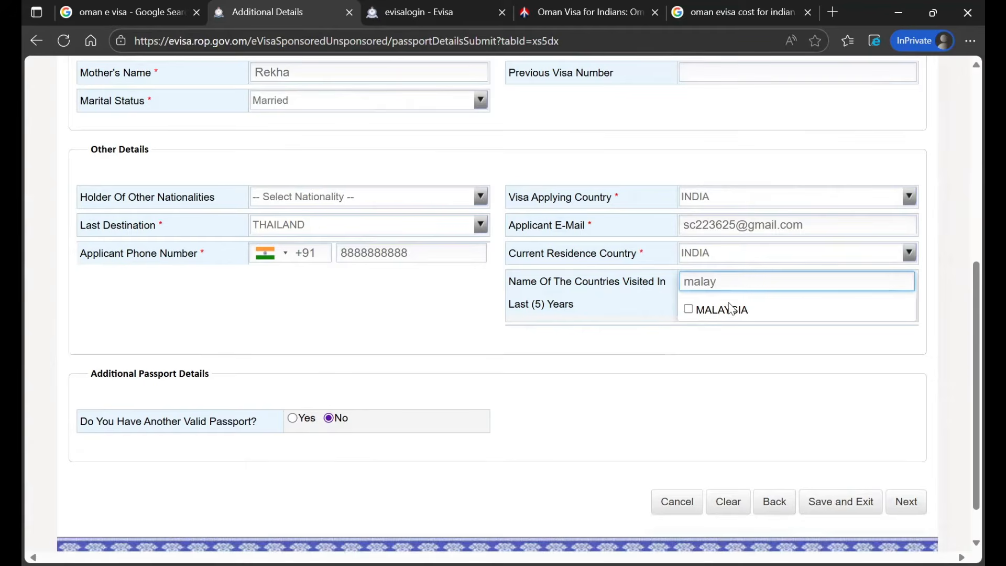
{"action": "left_click", "coordinate": [728, 309]}
Step: Add Sweden and Norway to the countries visited in the last five years, and continue to the Required Documents stage
{"action": "key", "text": "ctrl+a"}
{"action": "key", "text": "BackSpace"}
{"action": "type", "text": "swed"}
{"action": "left_click", "coordinate": [708, 310]}
{"action": "key", "text": "ctrl+a"}
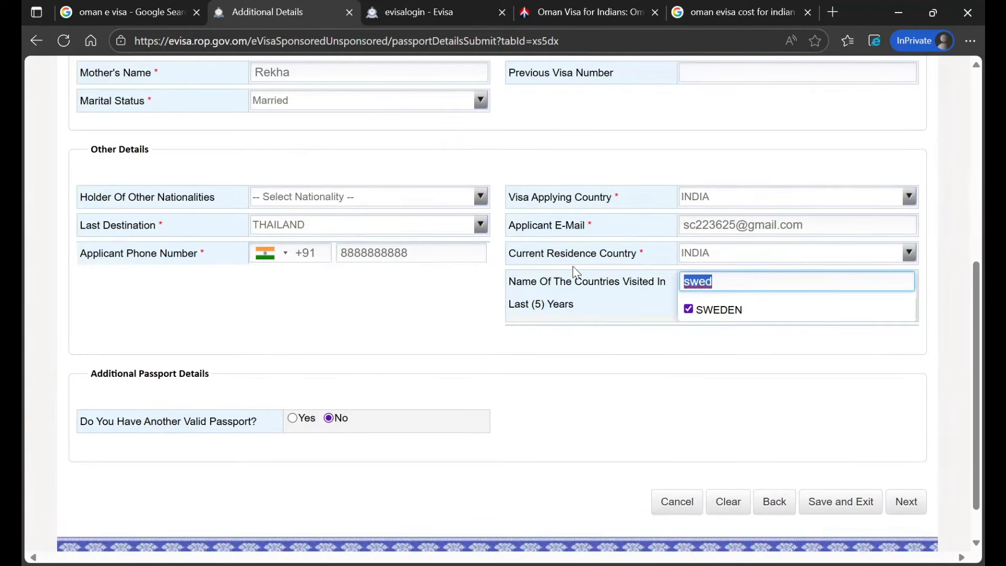
{"action": "type", "text": "nor"}
{"action": "left_click", "coordinate": [717, 341]}
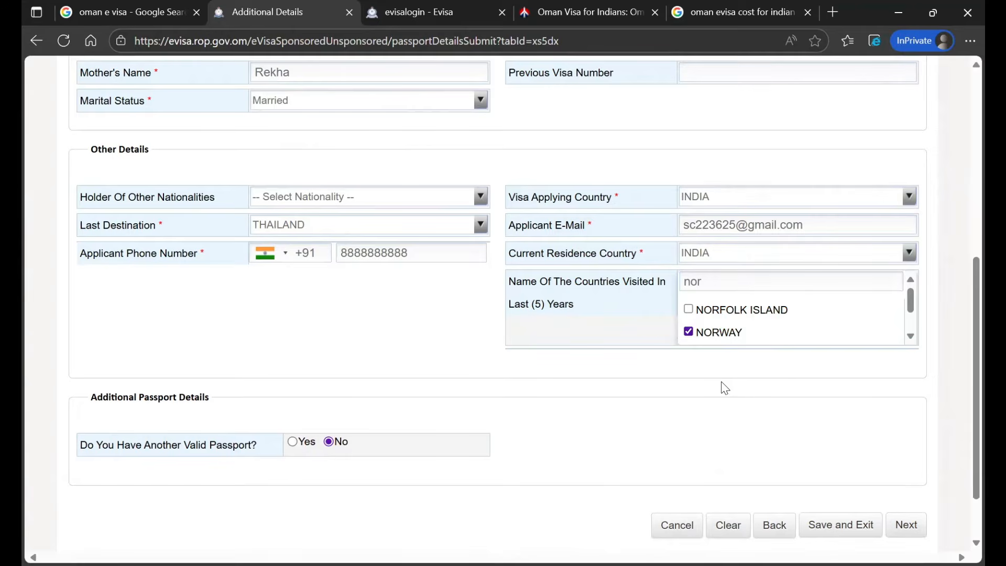
{"action": "scroll", "coordinate": [854, 332], "scroll_direction": "down", "scroll_amount": 1}
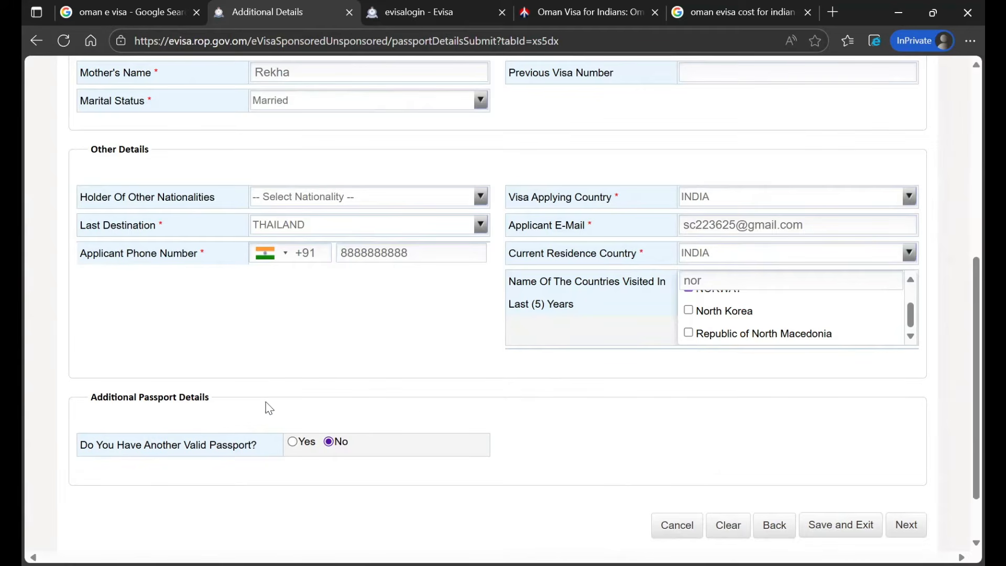
{"action": "left_click", "coordinate": [905, 526]}
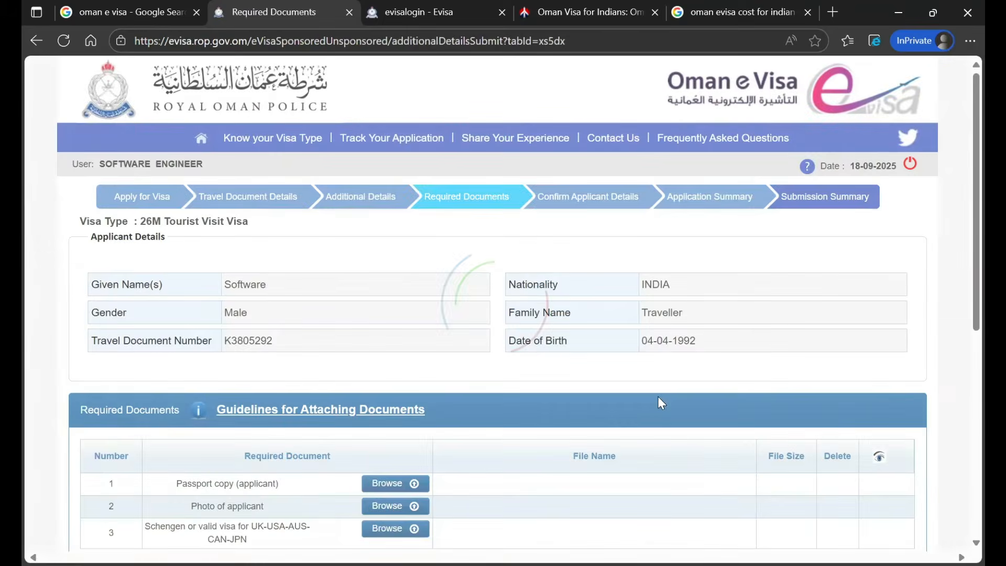
Step: Attach Image September.jpg as the passport copy, Image.jpg as the applicant's photo and Generated.jpg as the Schengen or valid visa, and continue to Confirm Applicant Details
{"action": "scroll", "coordinate": [436, 312], "scroll_direction": "down", "scroll_amount": 1}
{"action": "scroll", "coordinate": [303, 363], "scroll_direction": "down", "scroll_amount": 3}
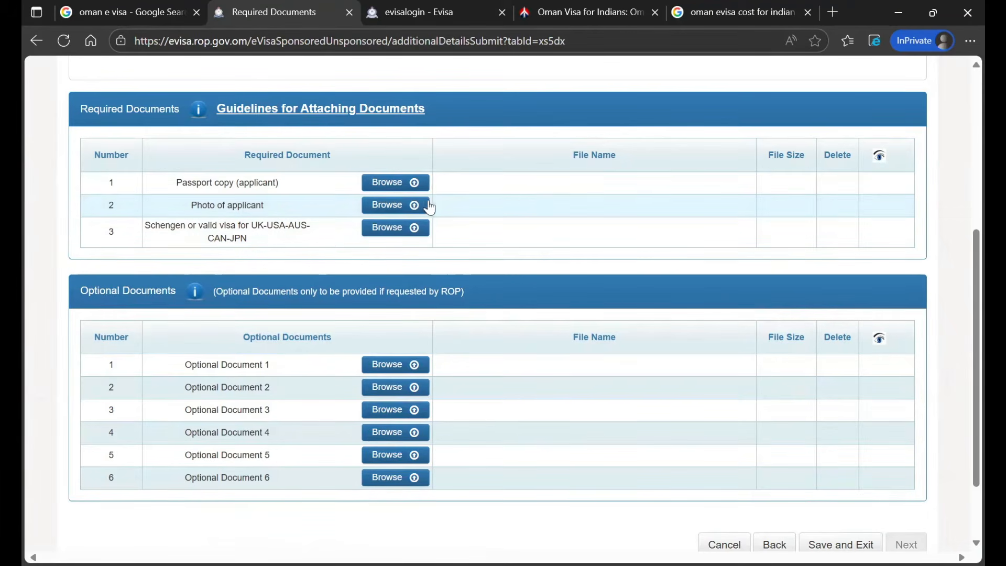
{"action": "mouse_move", "coordinate": [403, 191]}
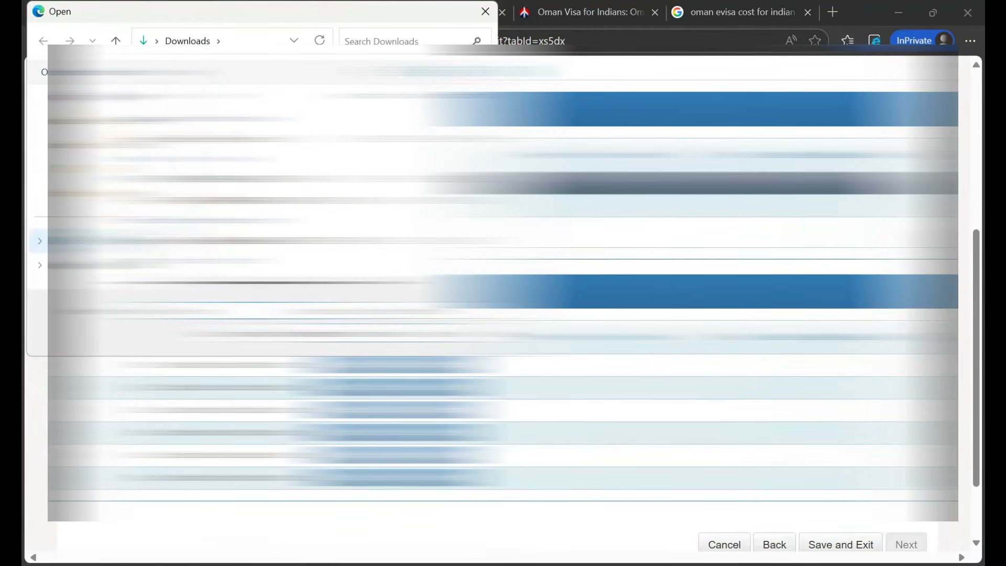
{"action": "left_click", "coordinate": [100, 97]}
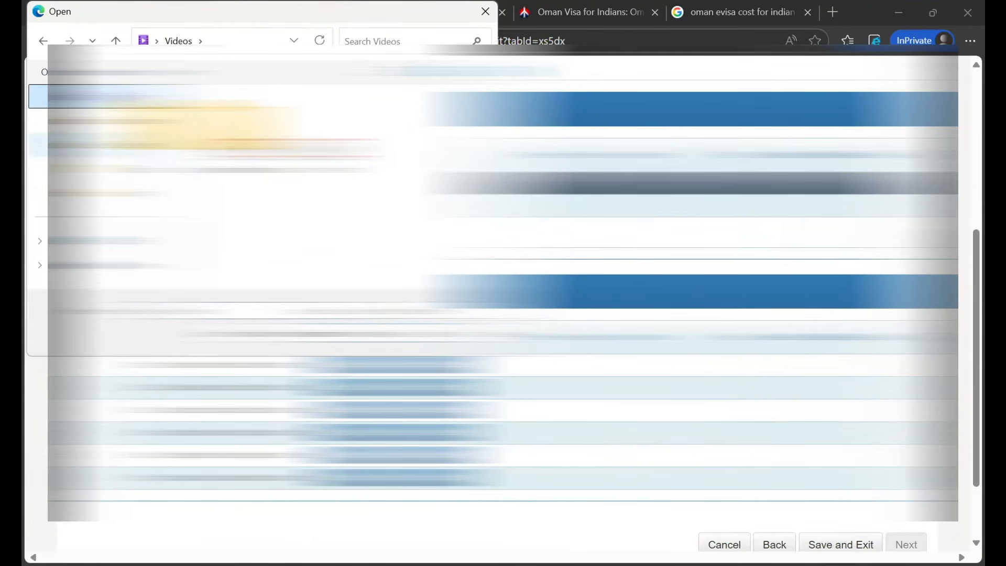
{"action": "scroll", "coordinate": [99, 145], "scroll_direction": "up", "scroll_amount": 2}
{"action": "left_click", "coordinate": [100, 217]}
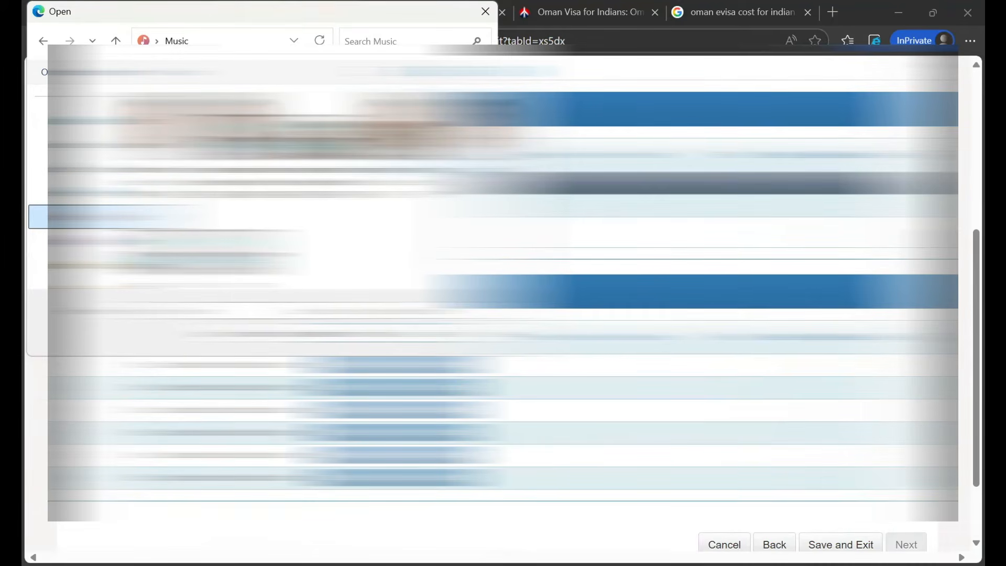
{"action": "key", "text": "Escape"}
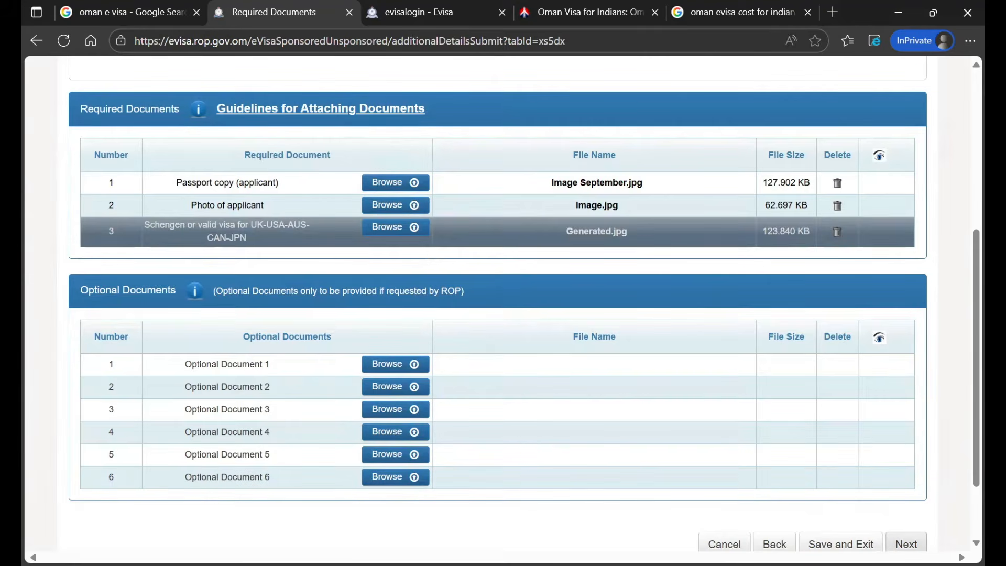
{"action": "left_click", "coordinate": [905, 543]}
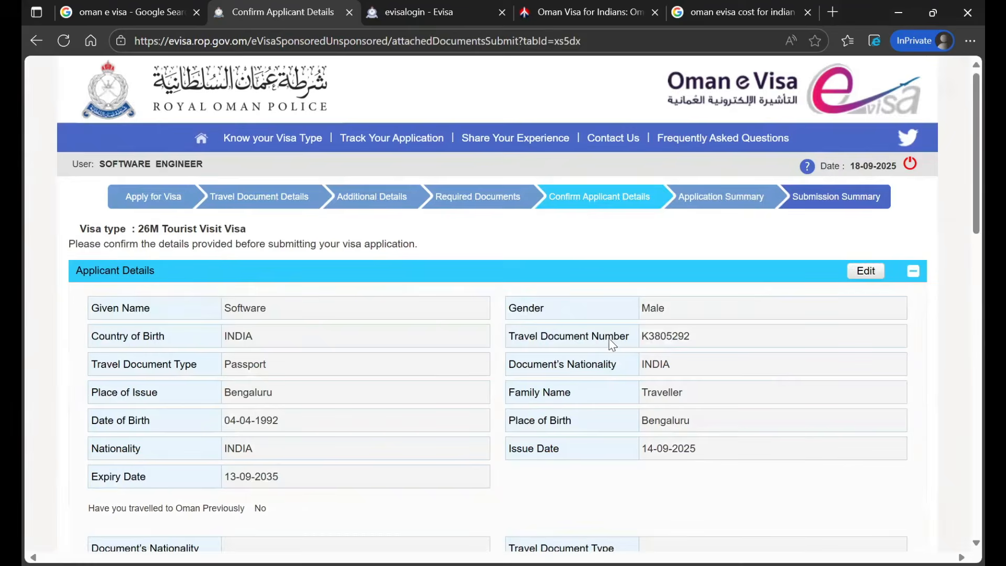
Step: Review the applicant details, countries visited and attached documents before submission, and check the Oman eVisa costs for Indians in the Google results
{"action": "scroll", "coordinate": [611, 342], "scroll_direction": "down", "scroll_amount": 20}
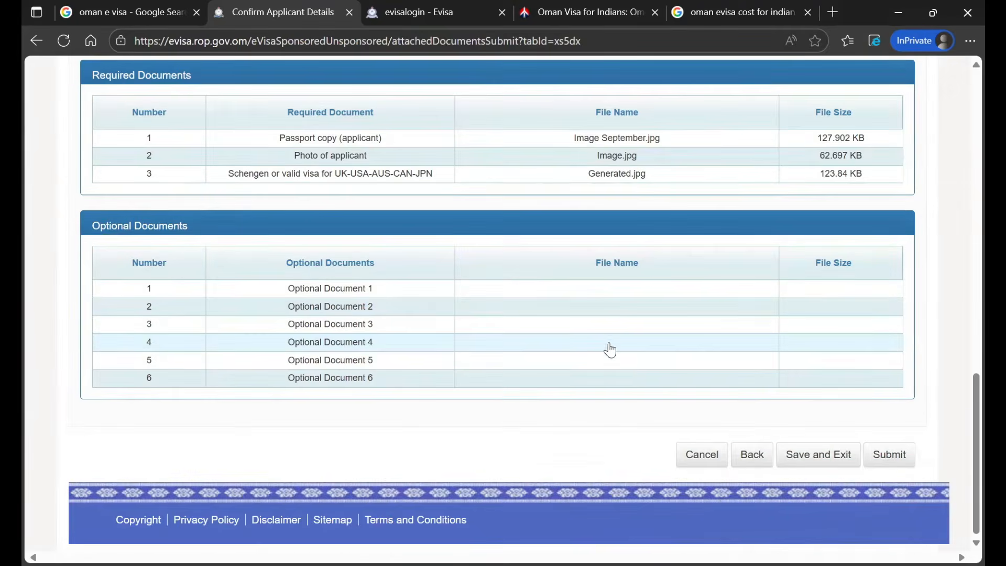
{"action": "scroll", "coordinate": [229, 411], "scroll_direction": "up", "scroll_amount": 20}
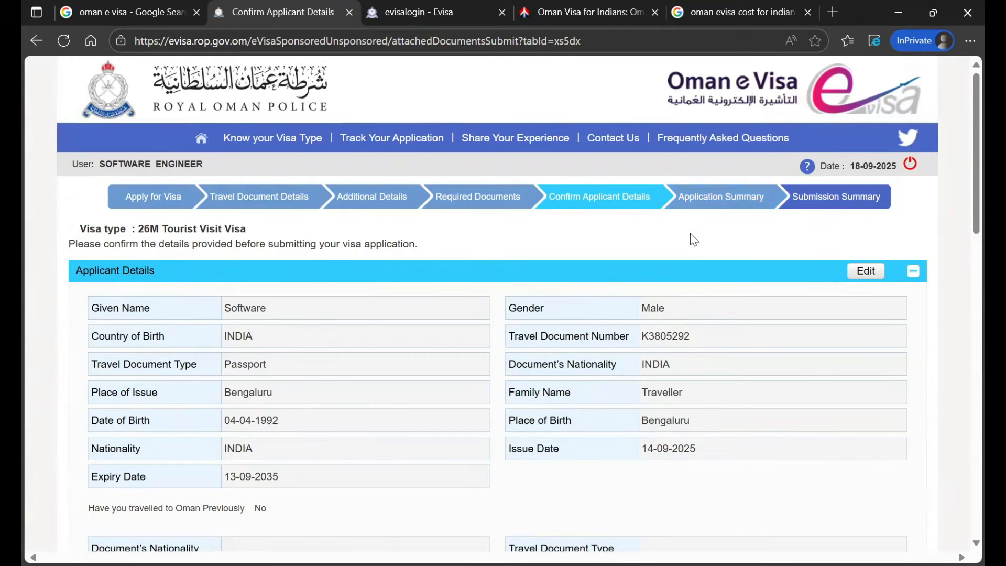
{"action": "scroll", "coordinate": [715, 256], "scroll_direction": "down", "scroll_amount": 20}
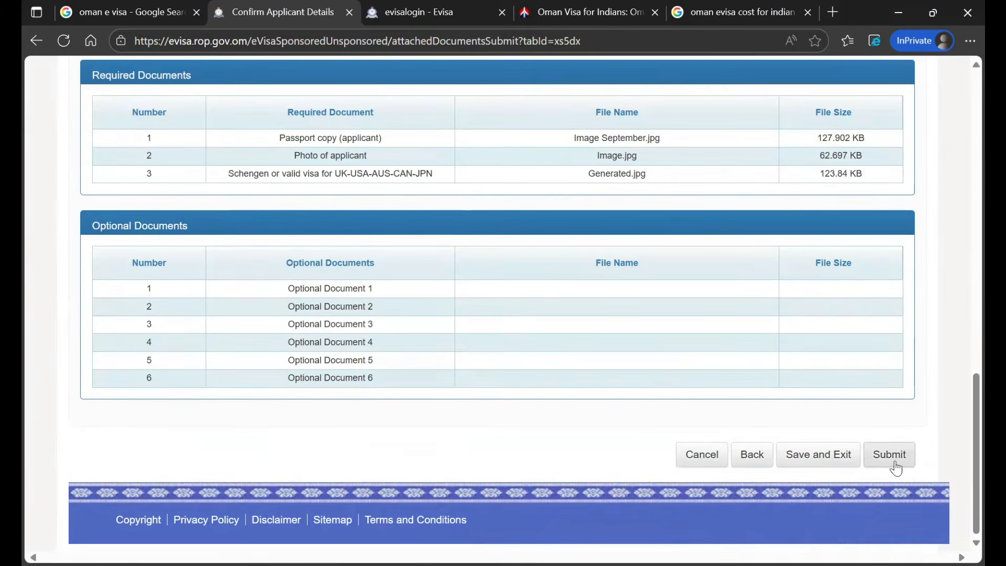
{"action": "scroll", "coordinate": [457, 318], "scroll_direction": "up", "scroll_amount": 15}
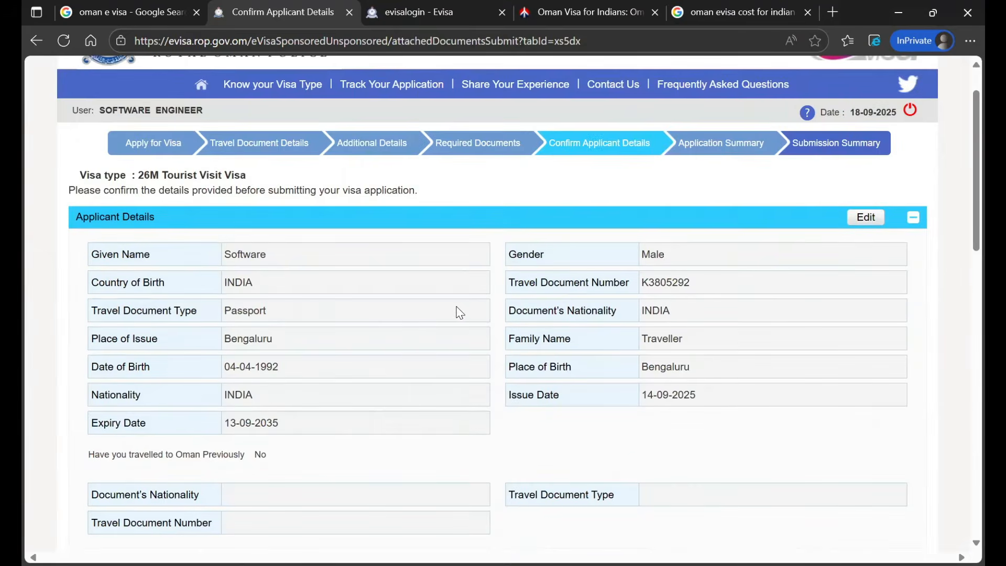
{"action": "scroll", "coordinate": [460, 313], "scroll_direction": "up", "scroll_amount": 1}
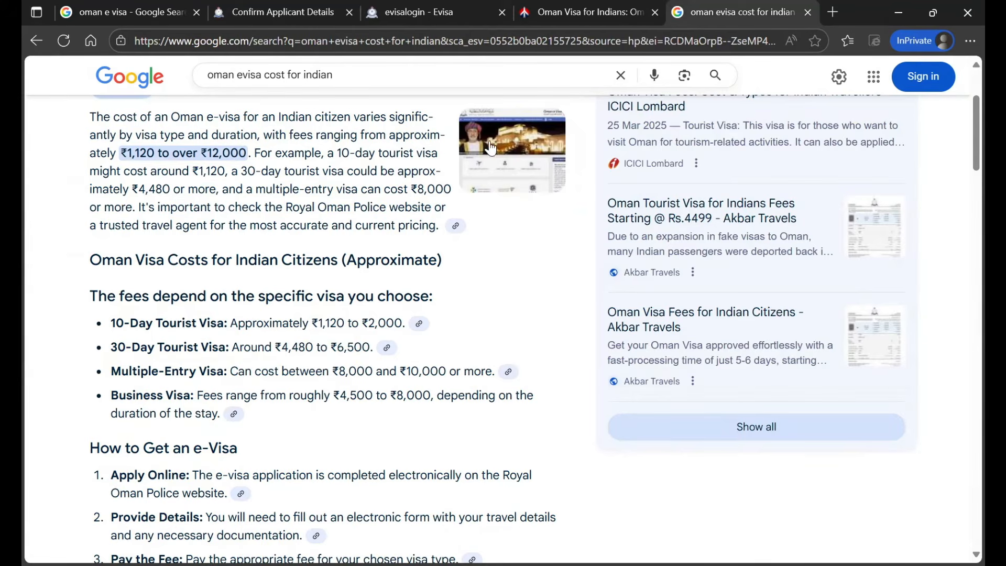
{"action": "left_click", "coordinate": [343, 13]}
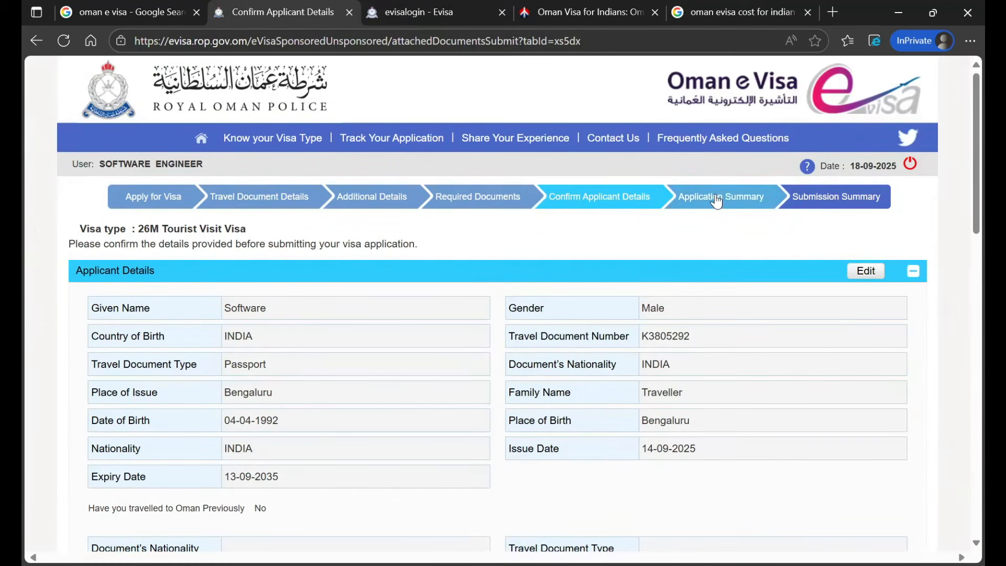
{"action": "scroll", "coordinate": [807, 228], "scroll_direction": "down", "scroll_amount": 6}
{"action": "scroll", "coordinate": [750, 254], "scroll_direction": "down", "scroll_amount": 9}
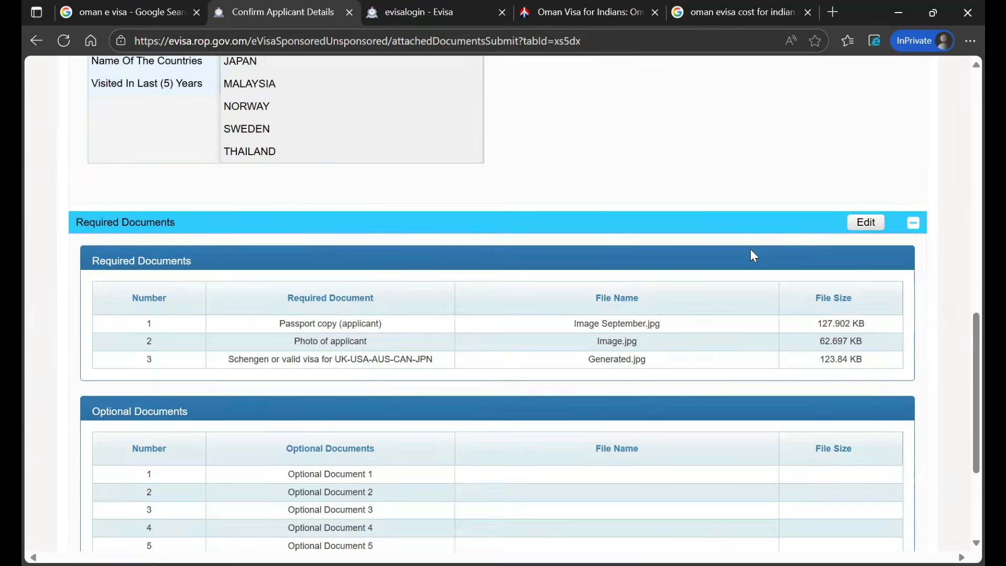
{"action": "scroll", "coordinate": [514, 314], "scroll_direction": "up", "scroll_amount": 15}
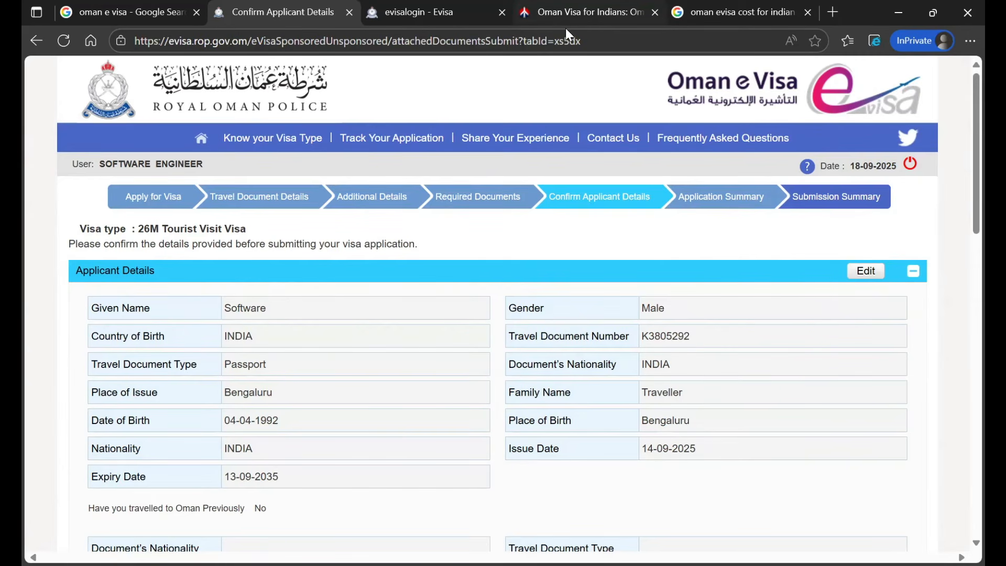
Step: Bring up the eVisa login page offering the Mobile and Identity Card login methods
{"action": "left_click", "coordinate": [440, 4]}
{"action": "left_click", "coordinate": [292, 8]}
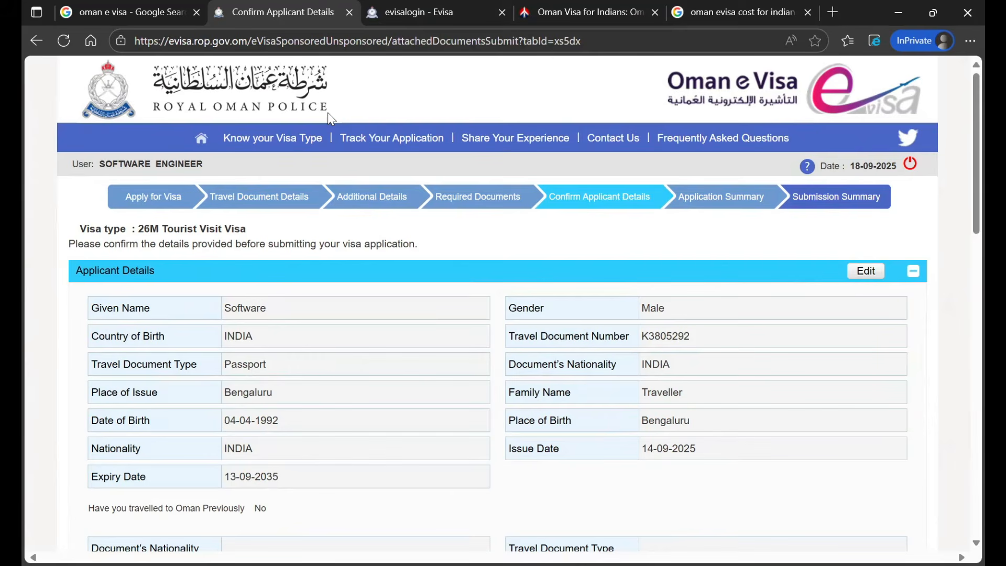
{"action": "left_click", "coordinate": [447, 10]}
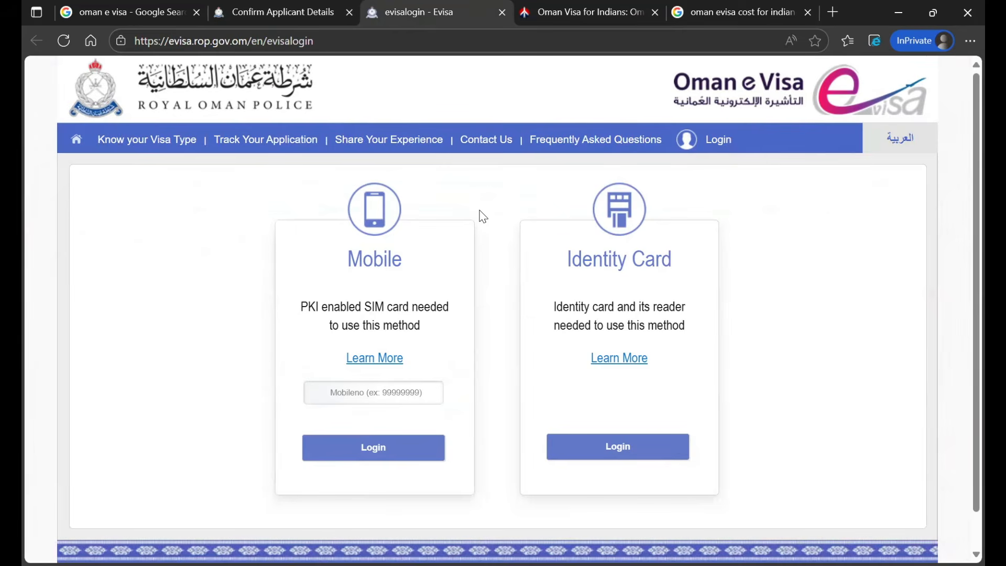